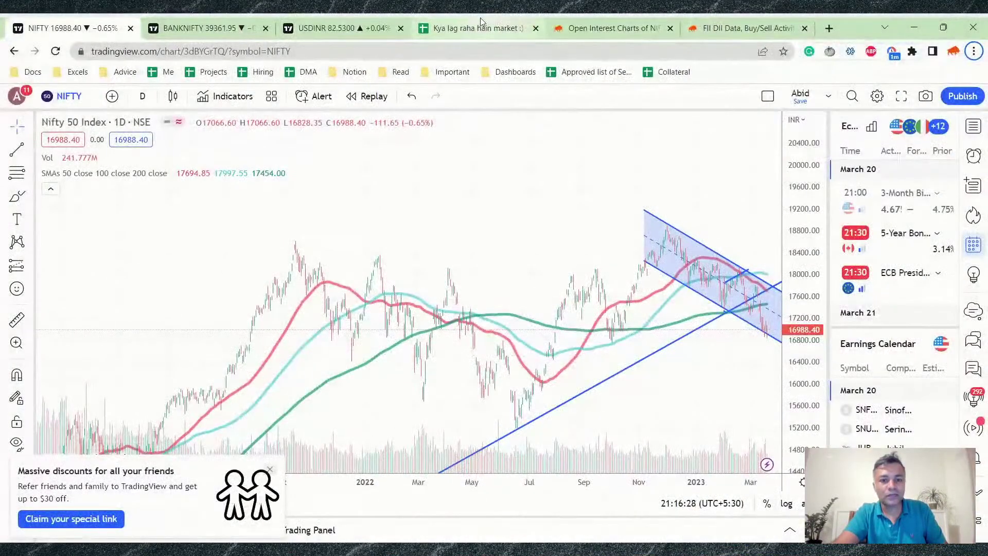
Review the 20-Mar market notes in the "Kya lag raha hain market" spreadsheet, from the Chart entry through the Verdict
click(482, 22)
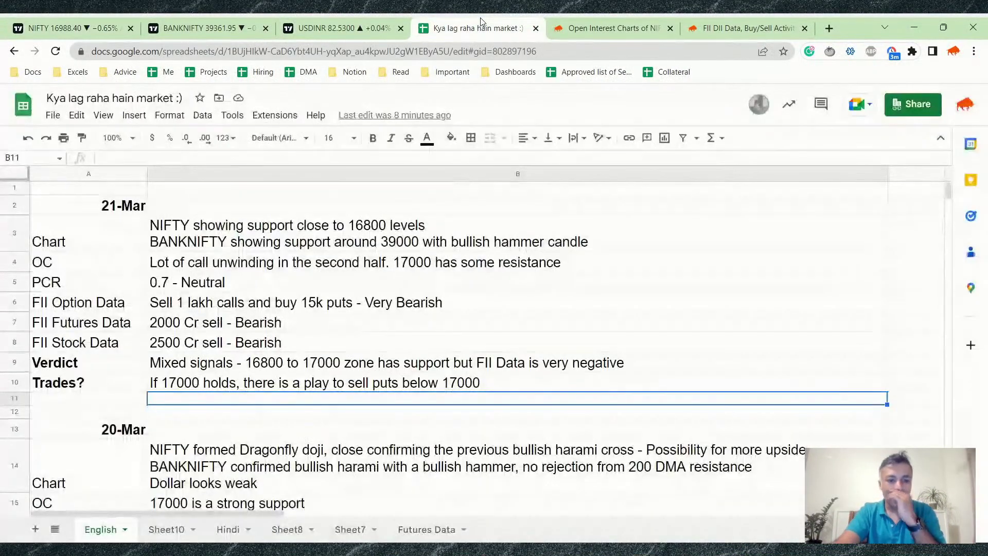
scroll(374, 275, down, 3)
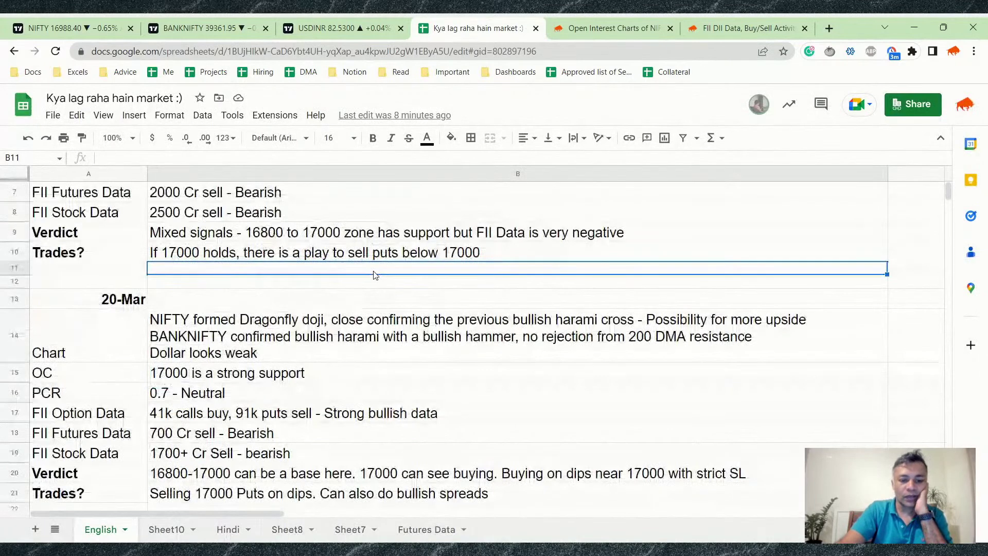
click(304, 326)
scroll(302, 325, down, 1)
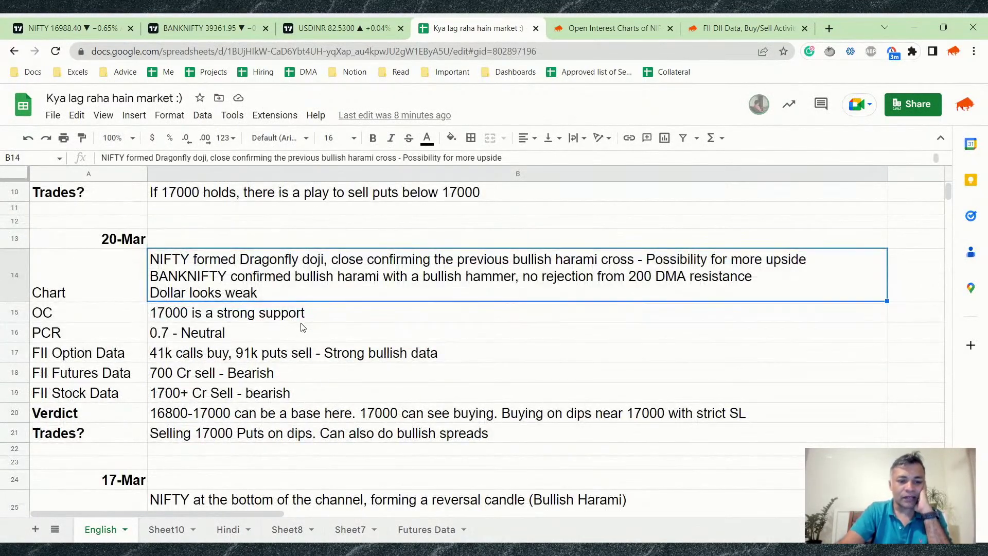
click(262, 320)
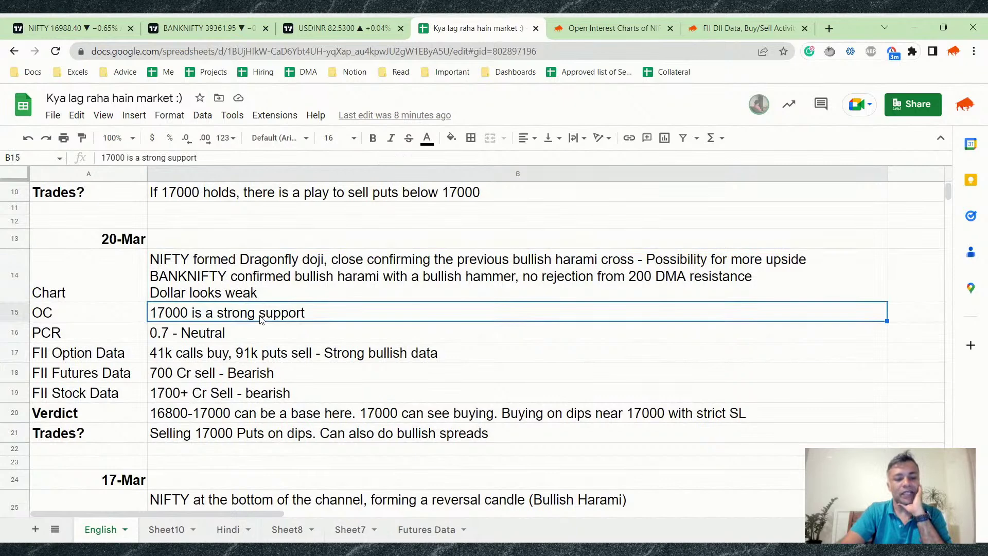
click(182, 419)
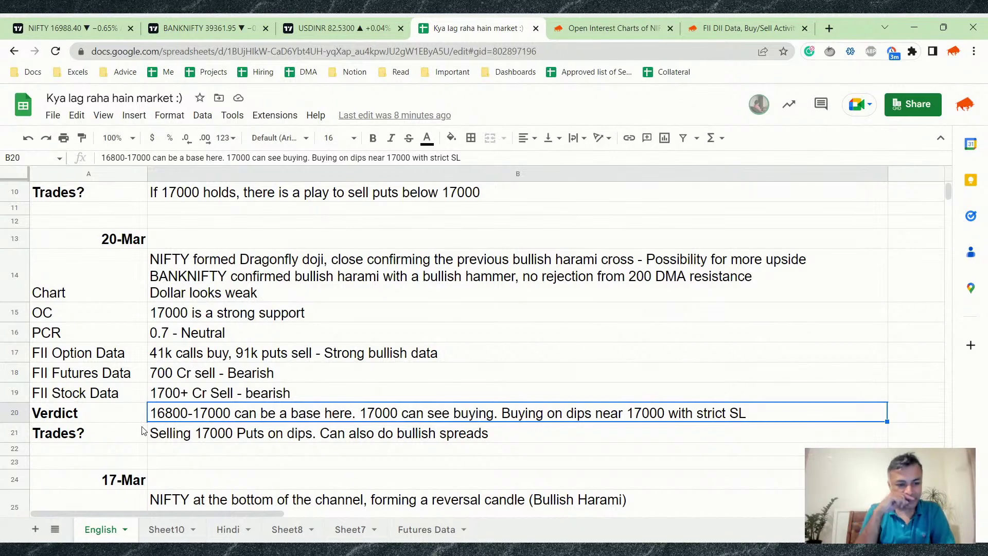
Examine the mid-March candles near the lower edge of the descending channel on the Nifty 50 daily chart in TradingView
key(ctrl+1)
scroll(468, 307, up, 5)
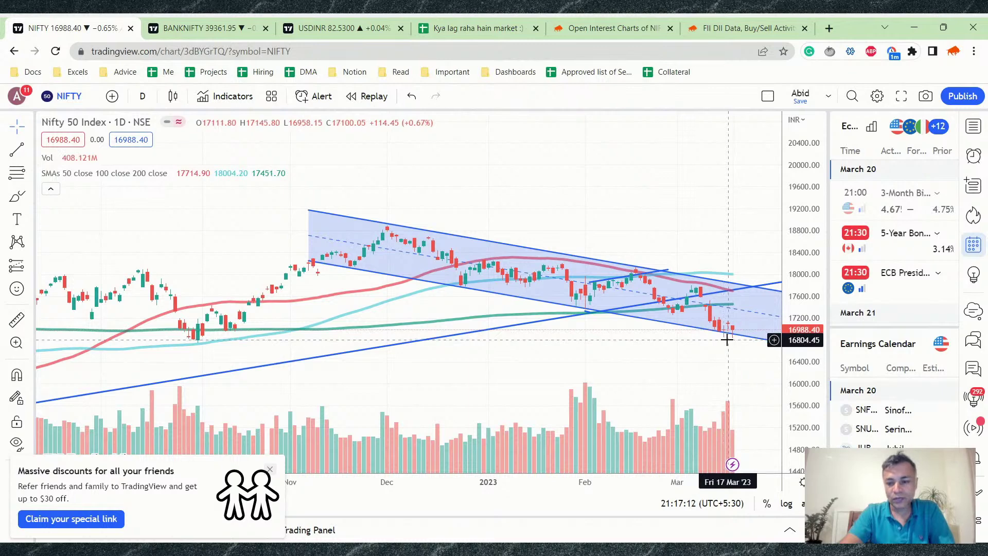
scroll(726, 340, up, 3)
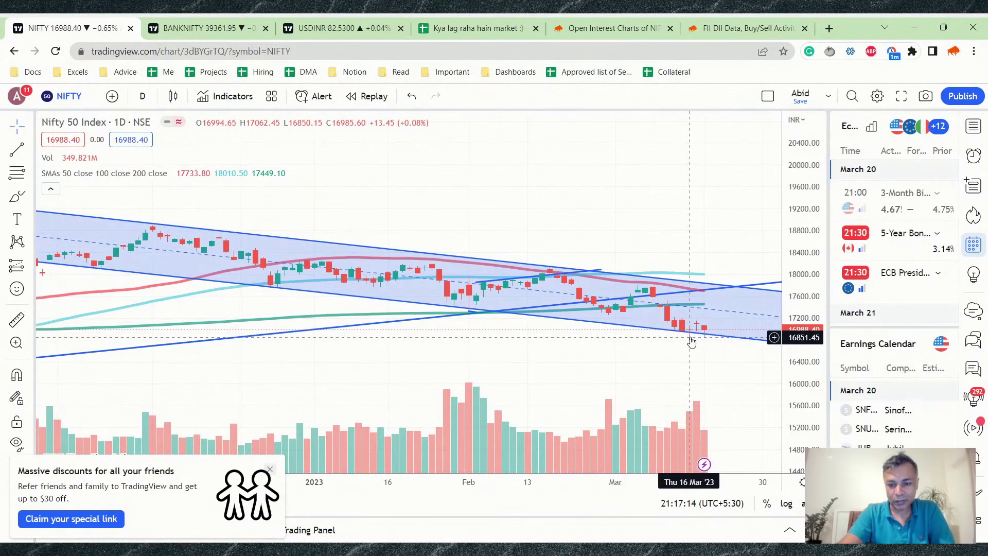
scroll(690, 337, down, 2)
scroll(669, 344, down, 2)
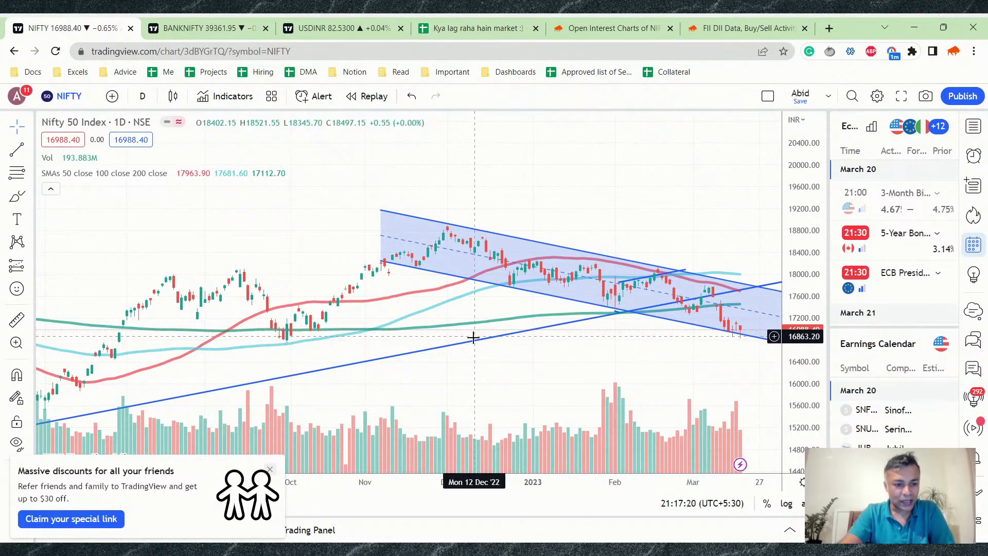
scroll(548, 321, up, 2)
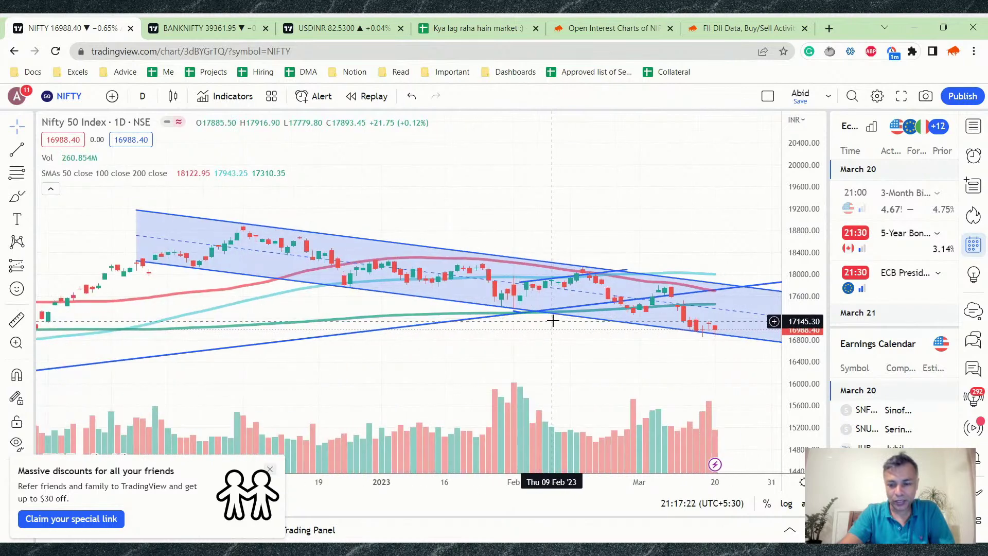
scroll(592, 347, up, 3)
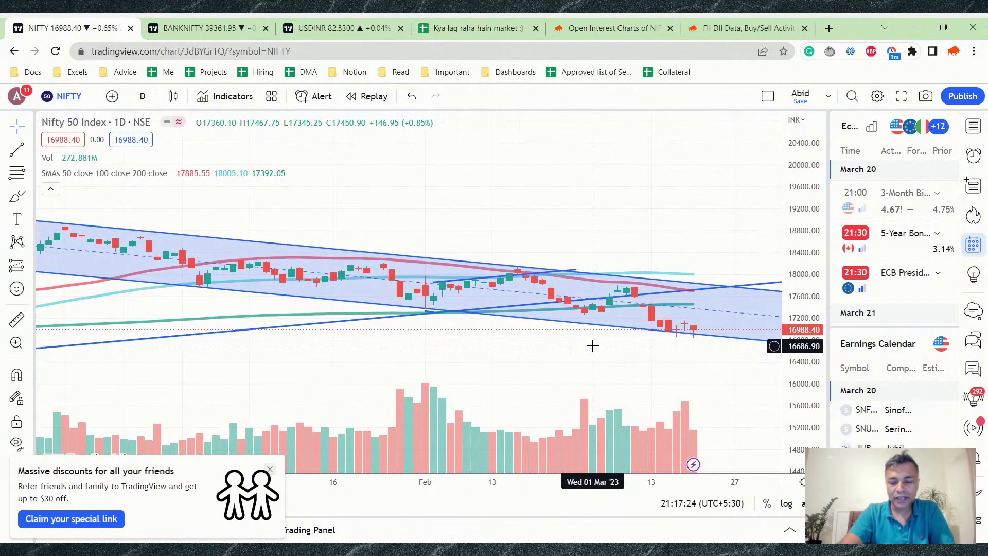
scroll(592, 346, down, 1)
scroll(608, 333, up, 2)
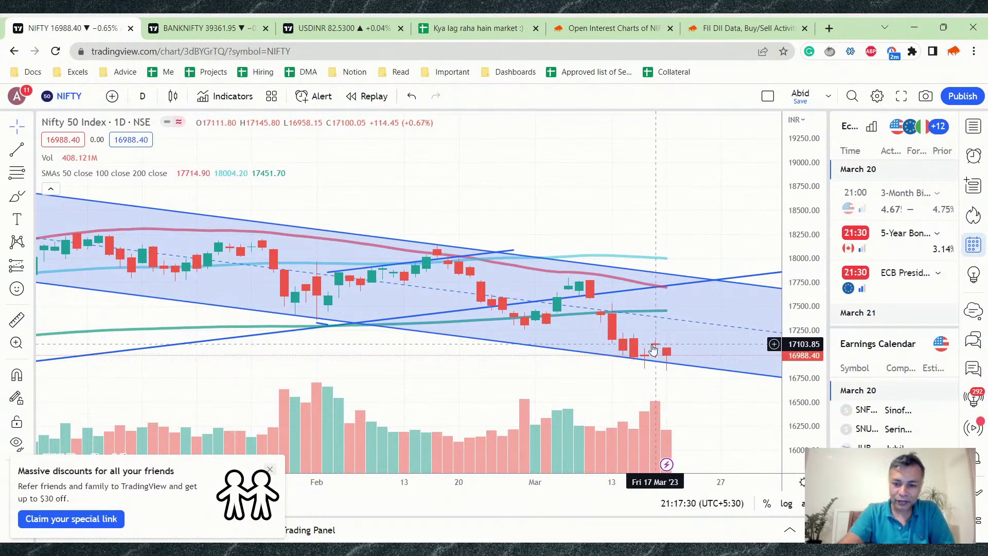
Check the recent Bank Nifty daily candles and the latest USDINR hourly price action
click(198, 28)
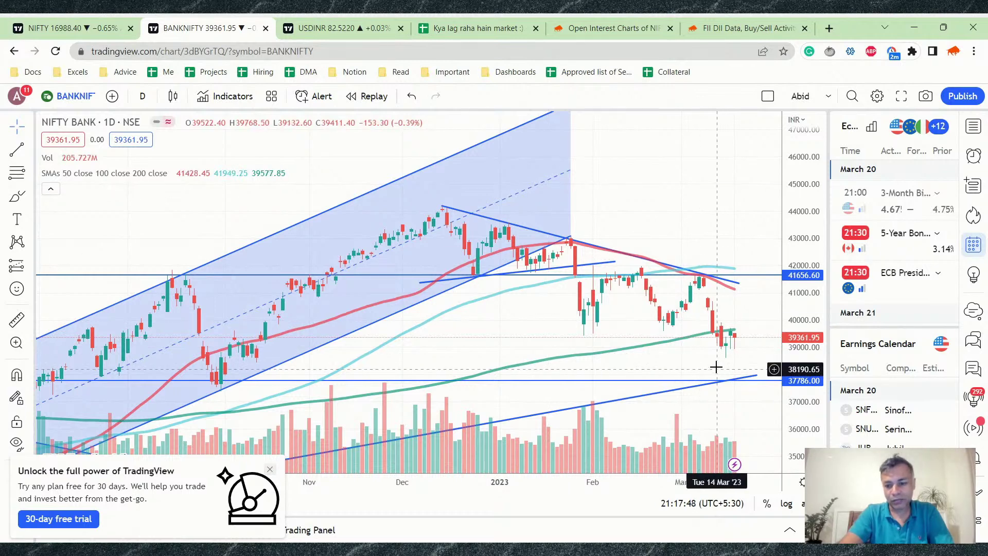
click(349, 23)
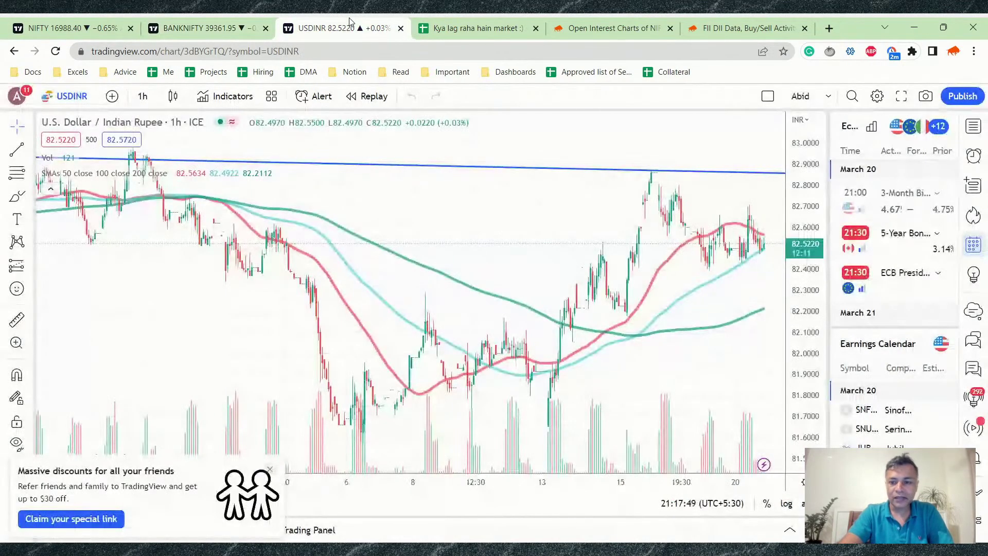
scroll(451, 216, up, 4)
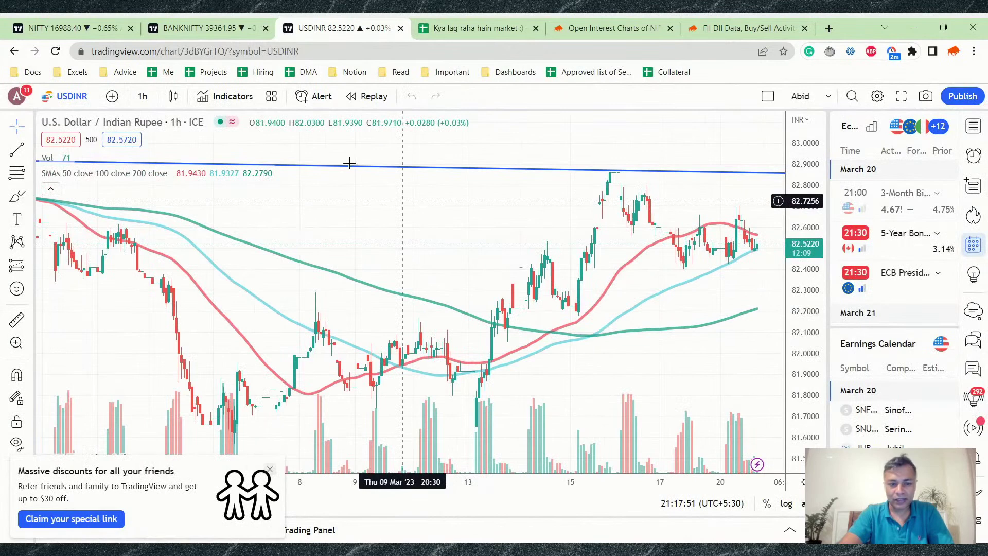
click(62, 23)
click(343, 28)
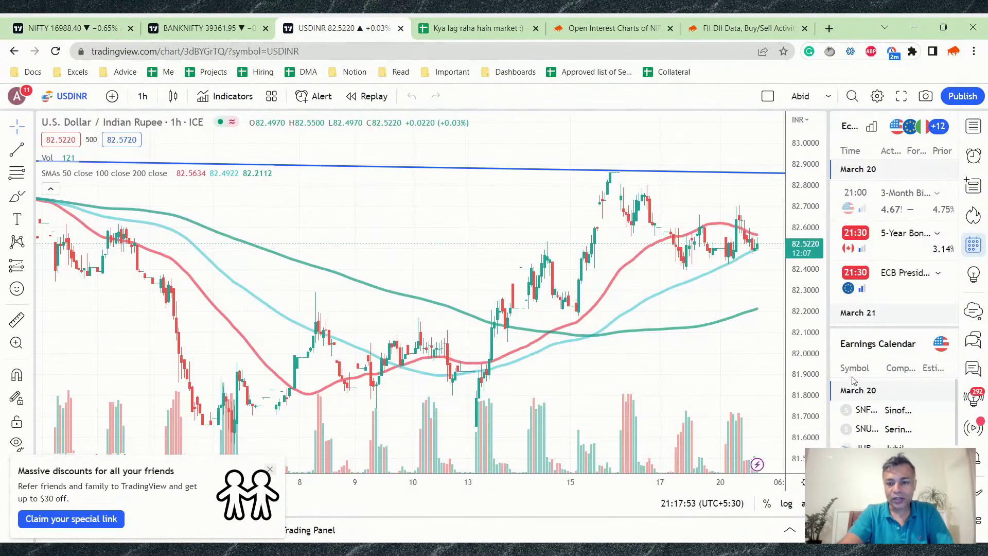
scroll(399, 181, up, 2)
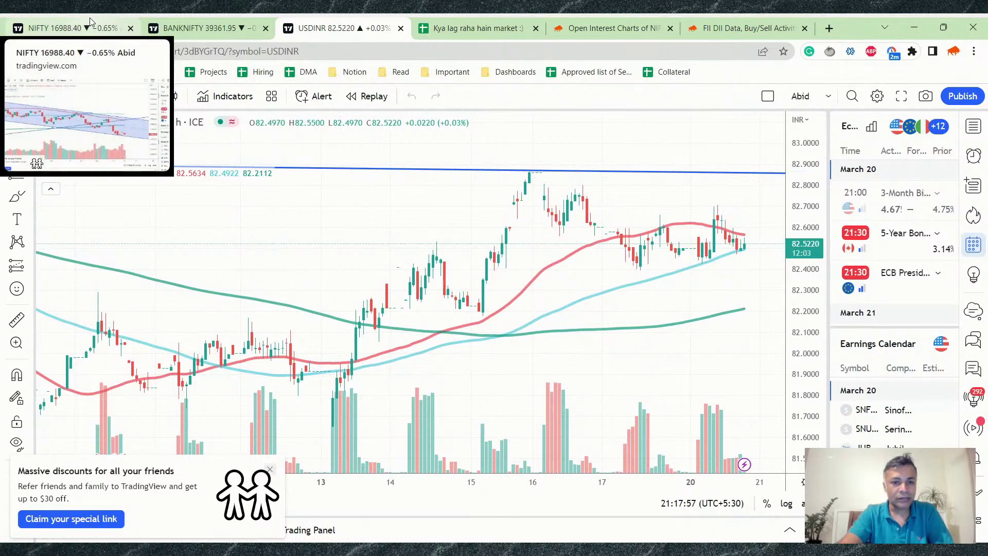
Reorder the market notes spreadsheet to be the last browser tab and return to a wider view of the Nifty daily chart
drag(463, 23, 752, 23)
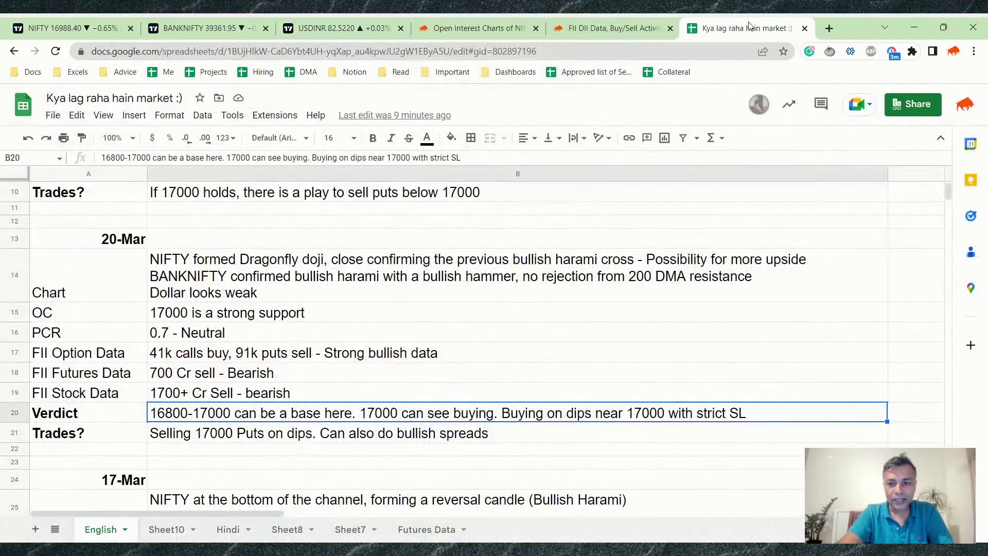
click(58, 17)
scroll(498, 334, down, 6)
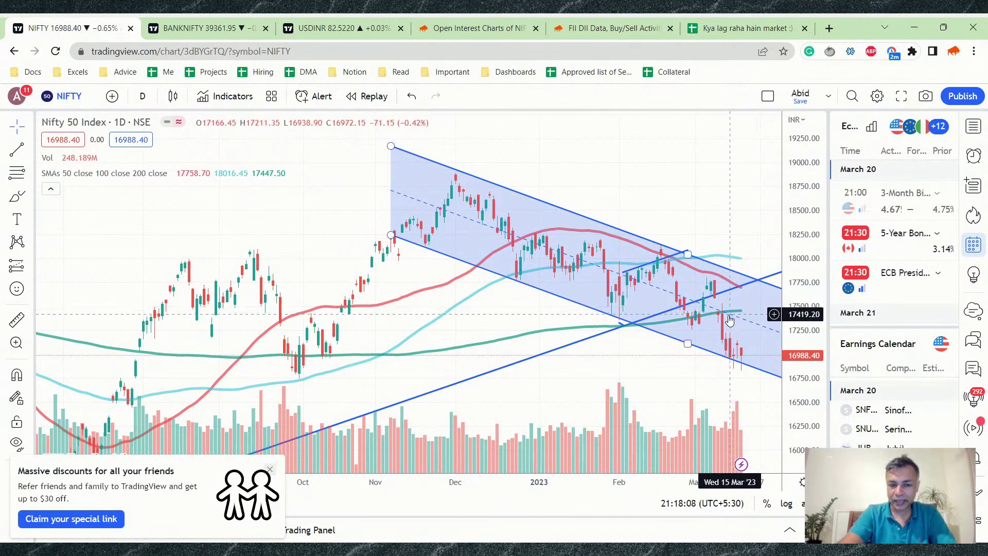
Compare the Bank Nifty and Nifty daily charts, examining Nifty's position against its descending channel and long-term rising trendline
click(211, 23)
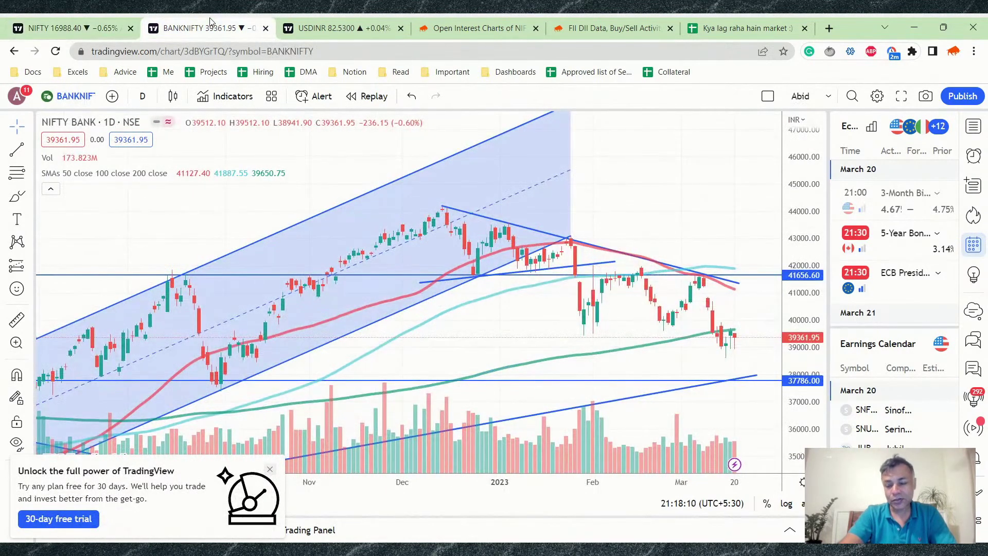
click(135, 23)
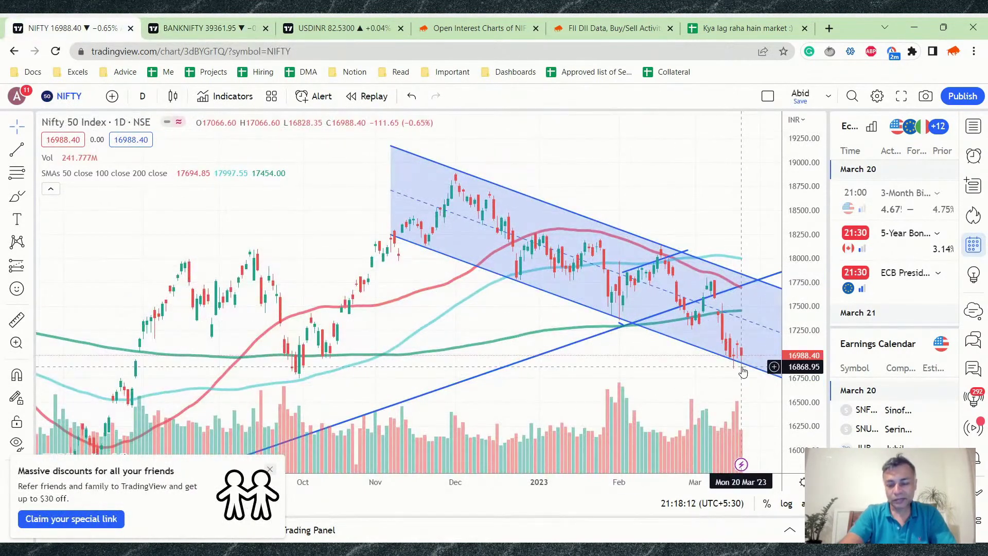
scroll(664, 271, down, 5)
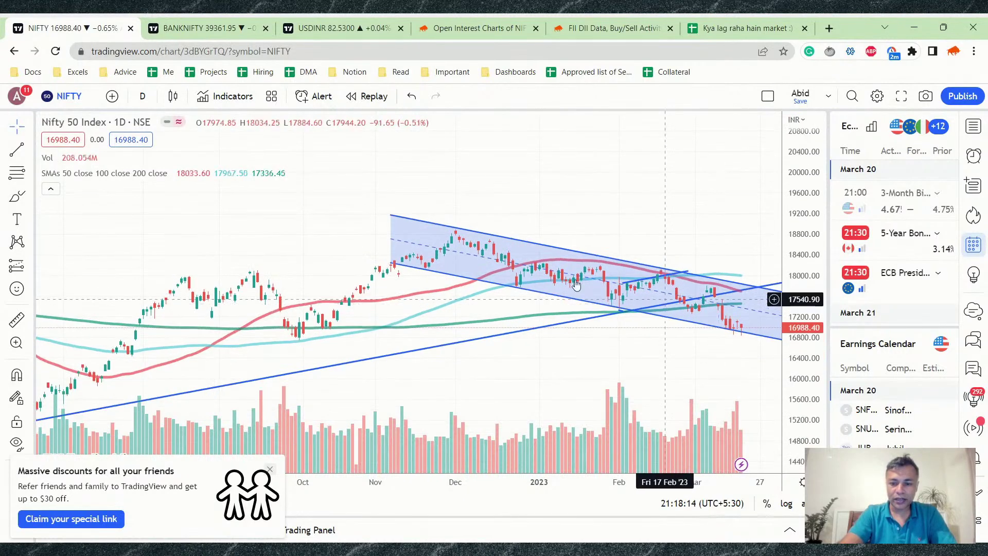
scroll(576, 282, down, 1)
scroll(580, 284, up, 4)
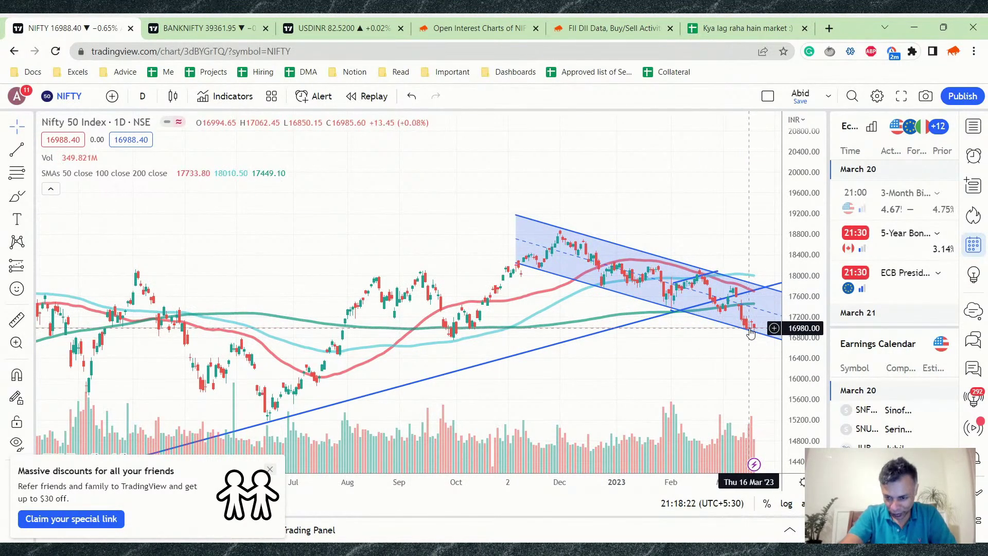
drag(708, 353, 654, 327)
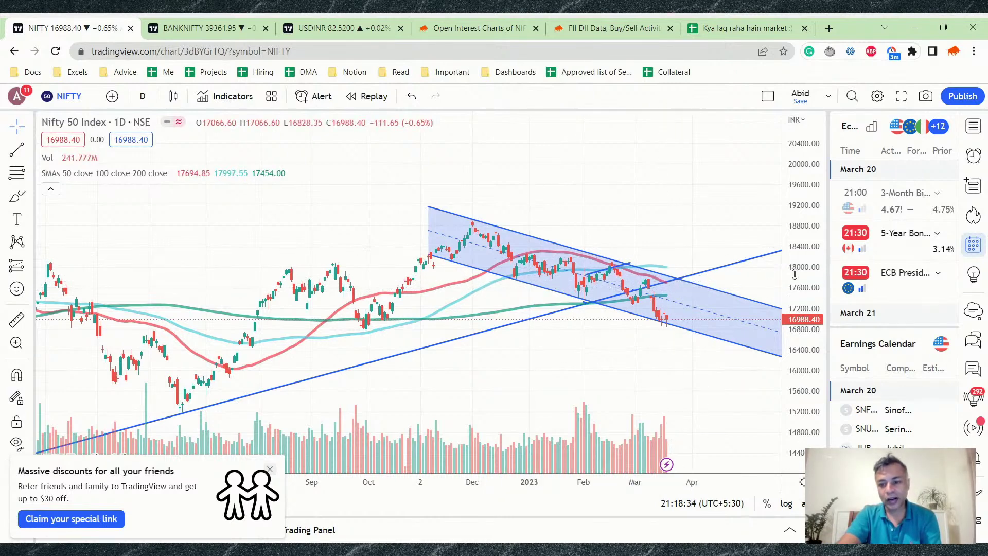
scroll(679, 304, down, 2)
scroll(601, 344, down, 3)
scroll(602, 345, up, 3)
scroll(808, 331, up, 2)
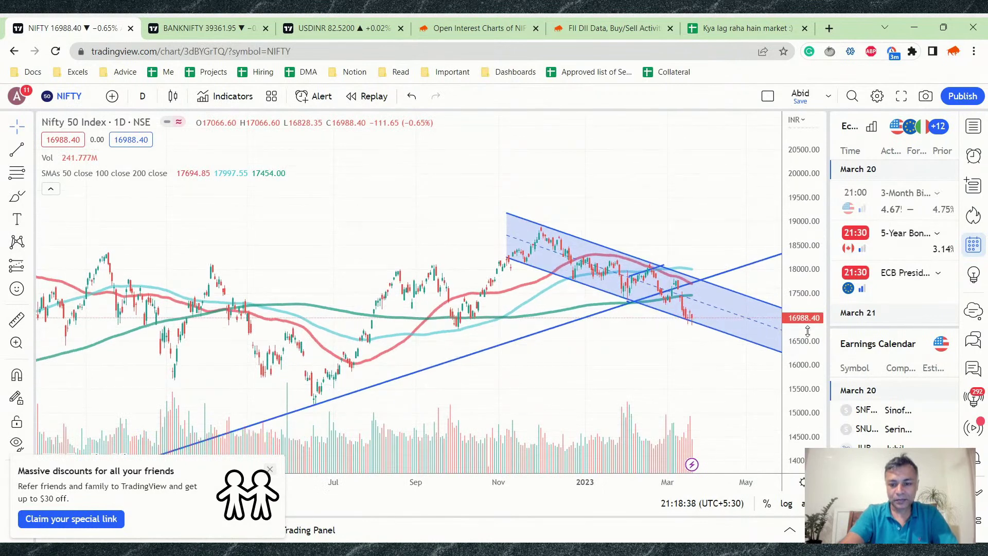
View the Nifty chart on the 1 week interval
click(143, 97)
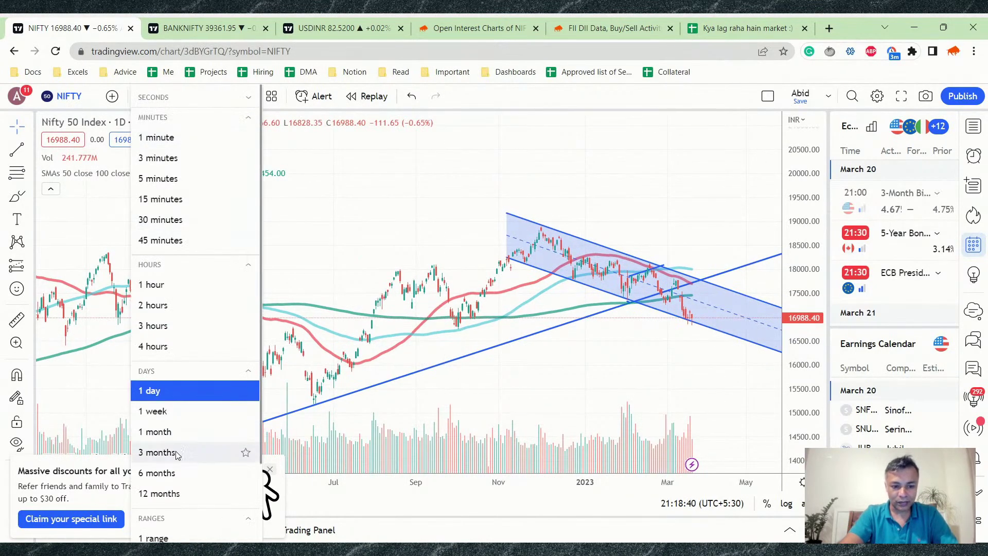
click(190, 415)
scroll(474, 330, up, 4)
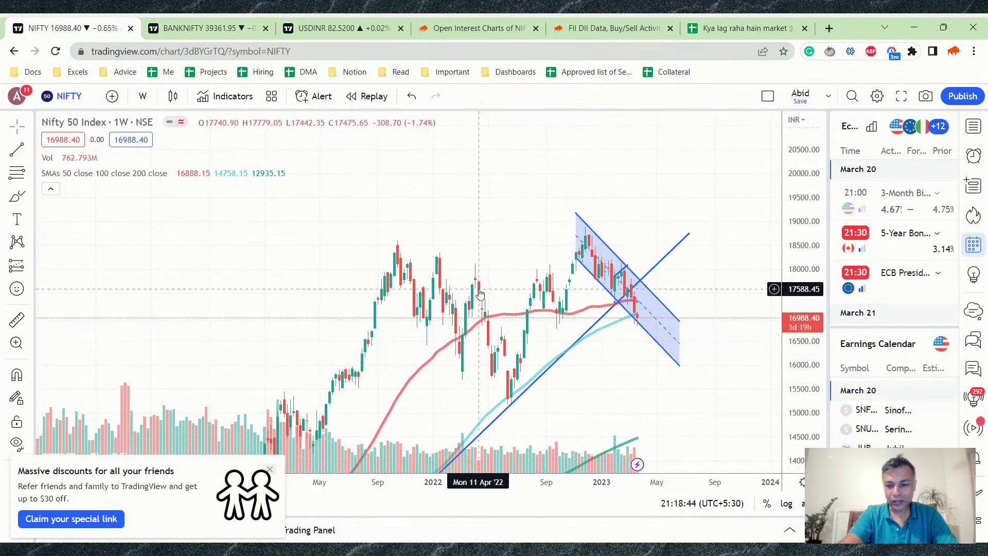
View the Nifty chart on the 1 month interval
click(143, 96)
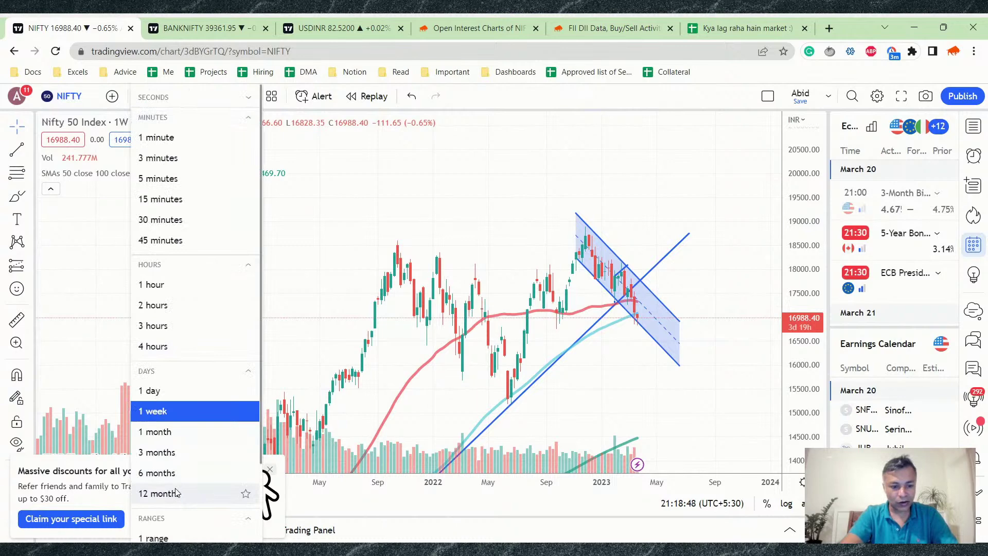
click(157, 433)
scroll(471, 337, up, 3)
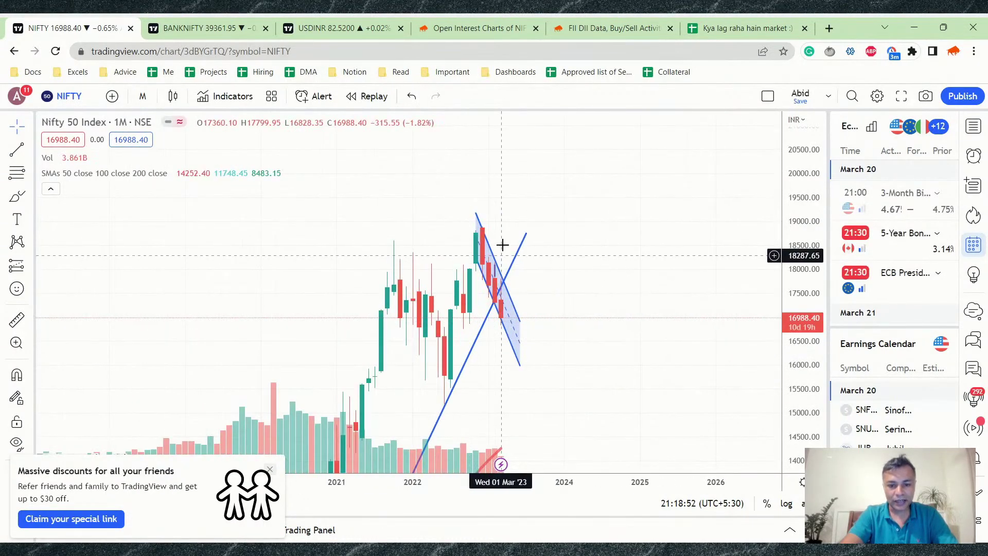
Return the Nifty chart to the 1 day interval and examine the latest candles at the channel's lower line
click(145, 100)
click(169, 397)
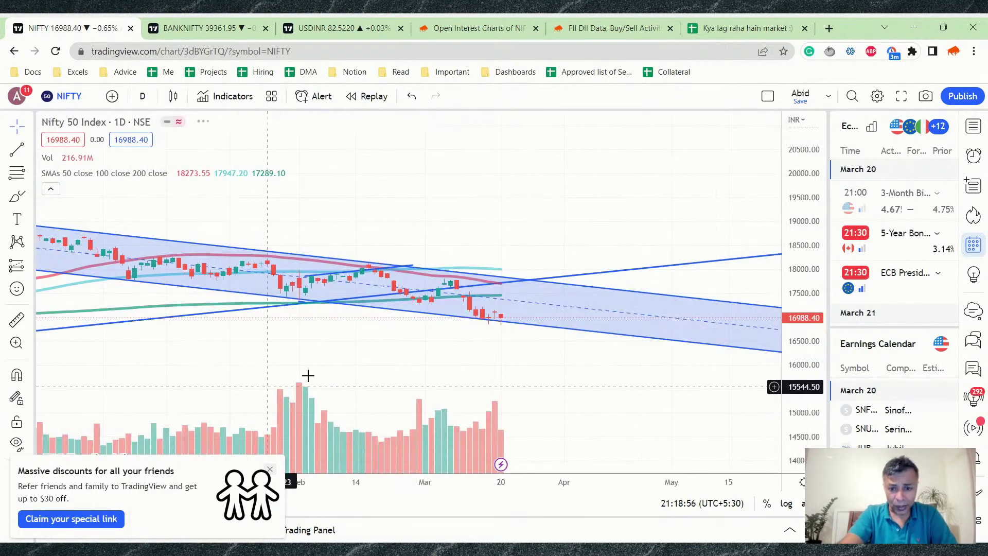
scroll(503, 335, up, 5)
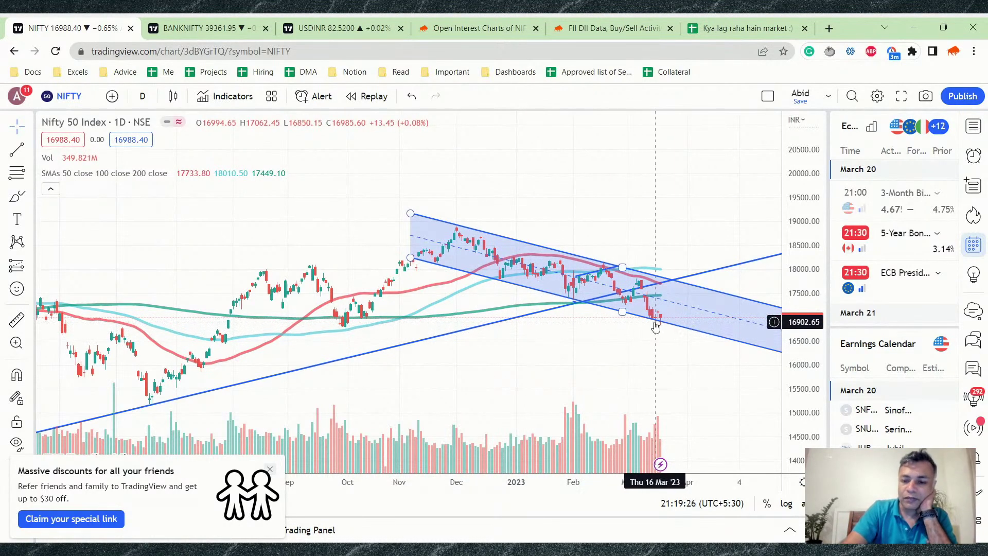
Check the Bank Nifty chart, then switch to Sensibull and examine the Nifty weekly OI Change chart for the 23 Mar expiry
click(203, 28)
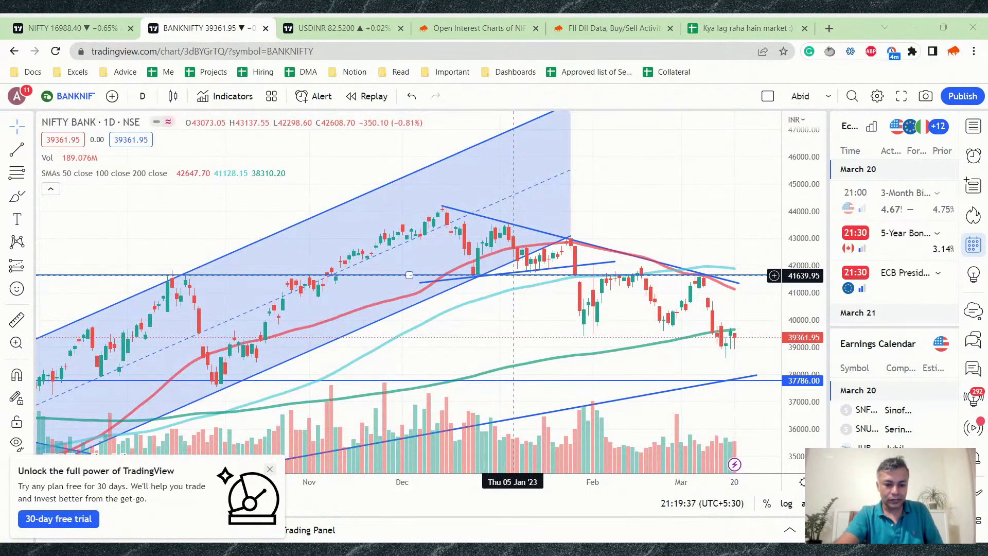
click(474, 28)
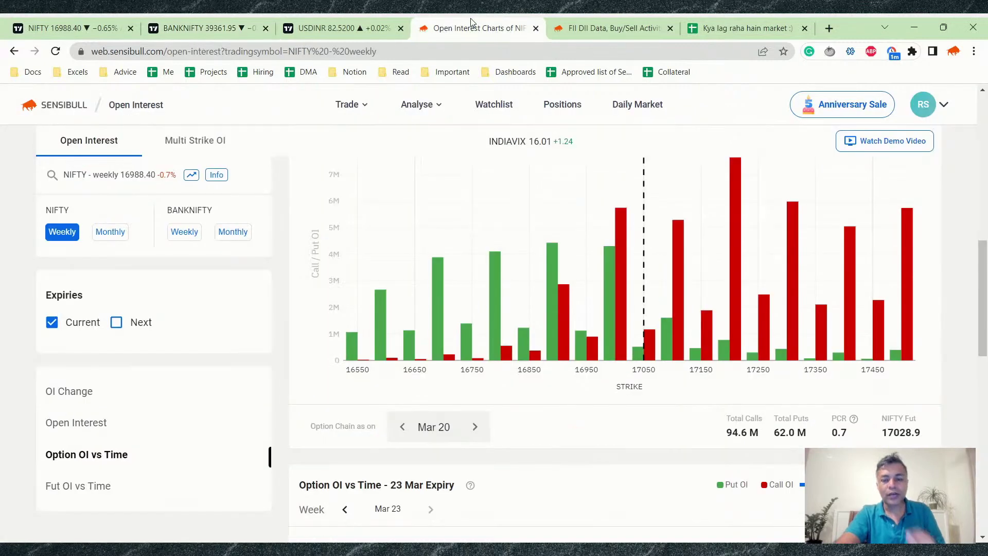
scroll(558, 313, up, 5)
scroll(546, 312, down, 5)
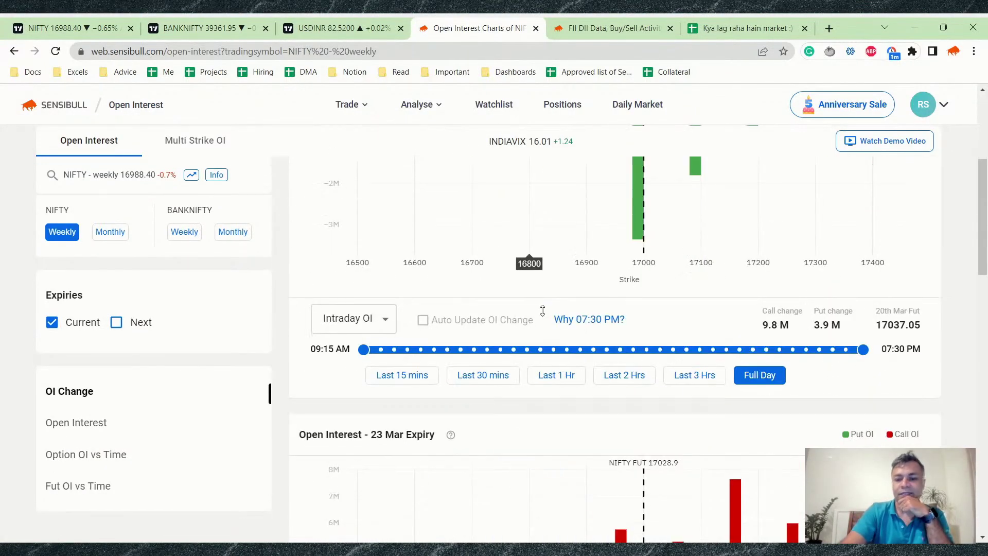
scroll(546, 312, up, 3)
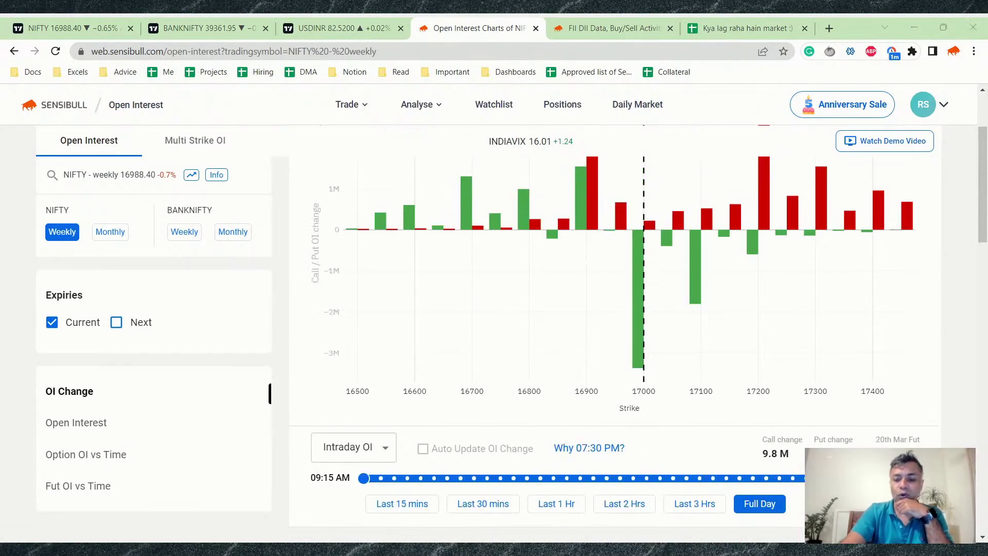
scroll(604, 507, up, 3)
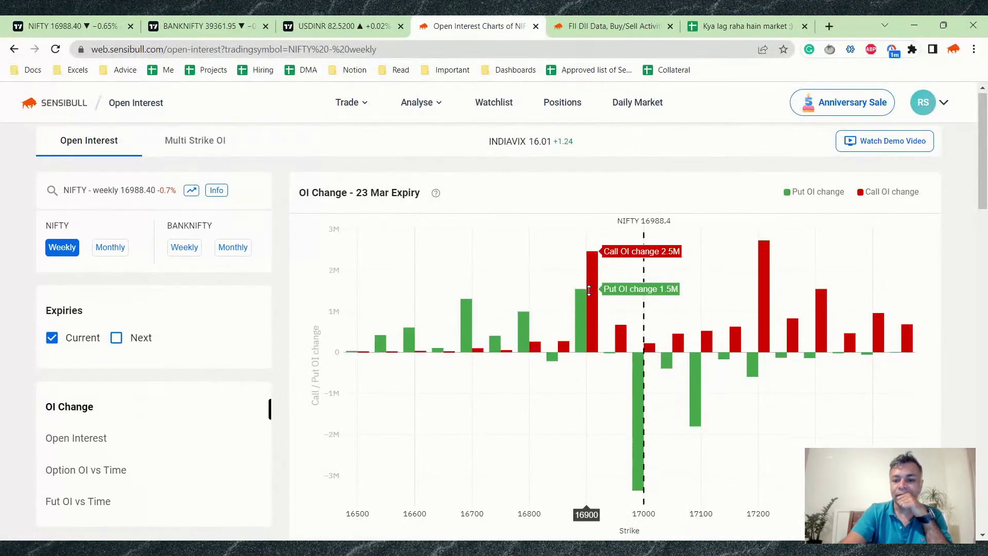
Filter the Nifty weekly OI Change chart to the last 3 hours and examine the strikes around 17000
scroll(587, 268, down, 2)
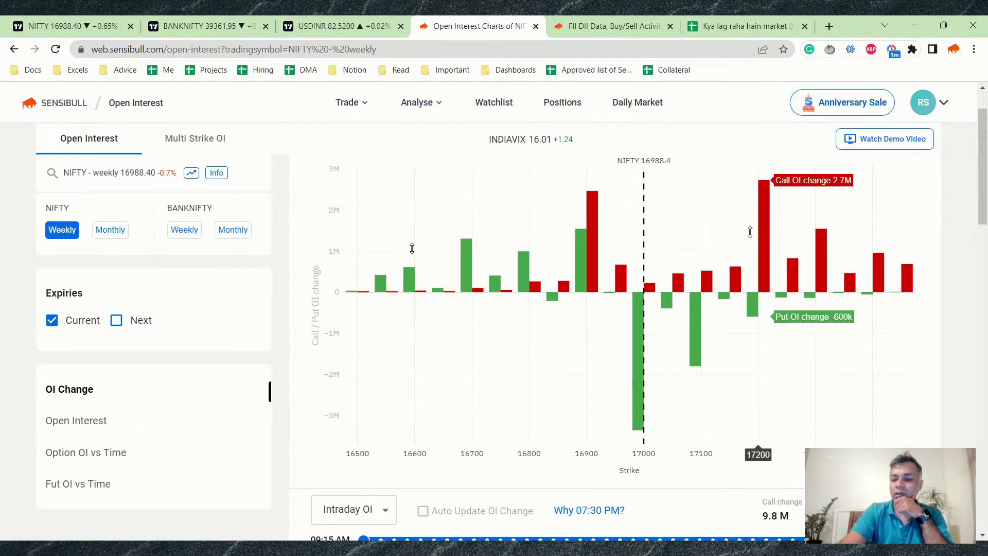
scroll(679, 283, down, 2)
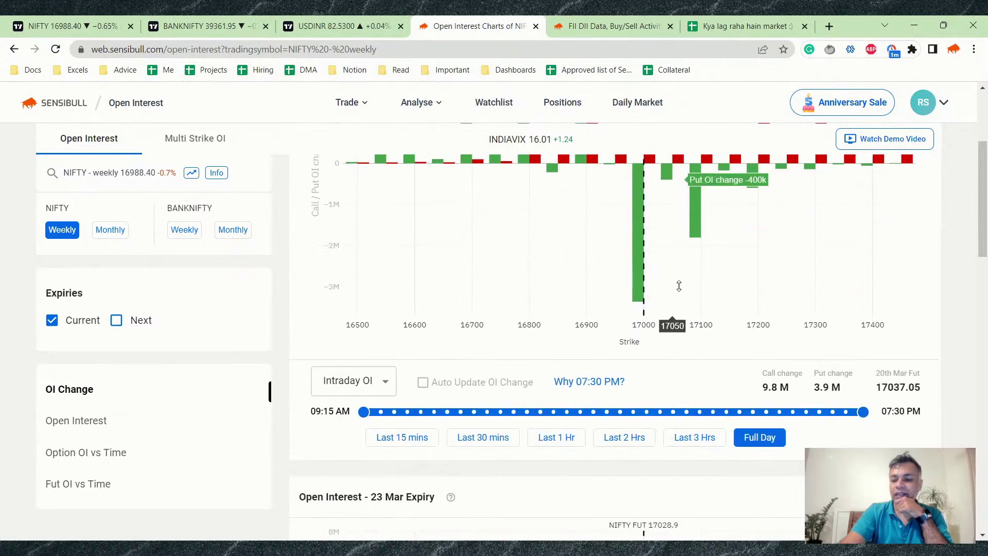
click(682, 438)
scroll(664, 386, up, 3)
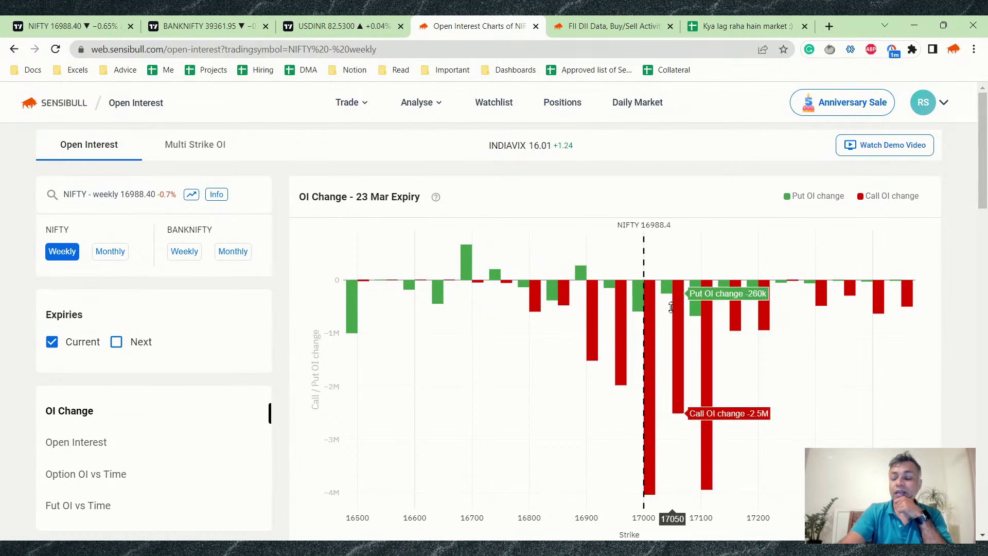
Filter the OI Change chart to the last 2 hours and inspect the call and put changes at the 16900 strike
scroll(636, 460, down, 2)
click(635, 504)
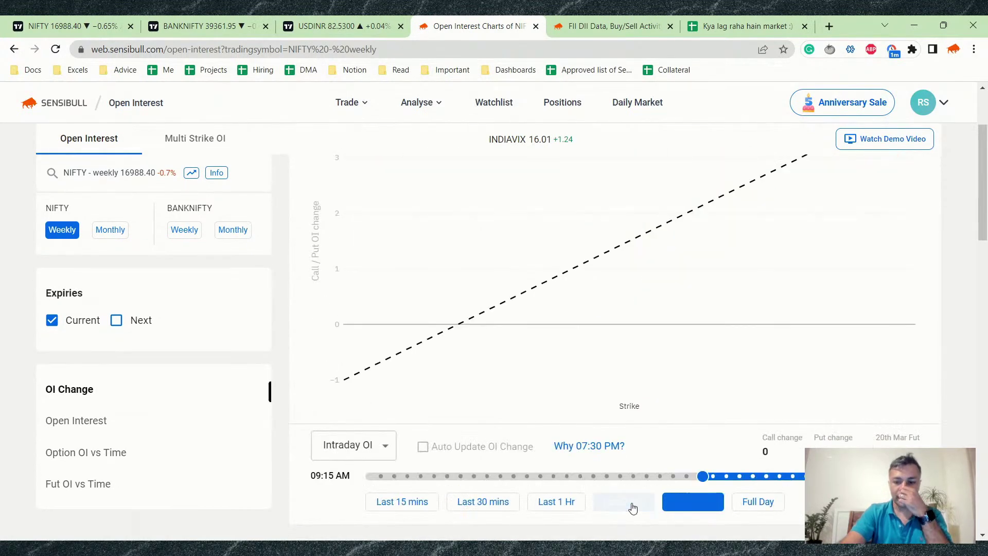
scroll(586, 443, up, 2)
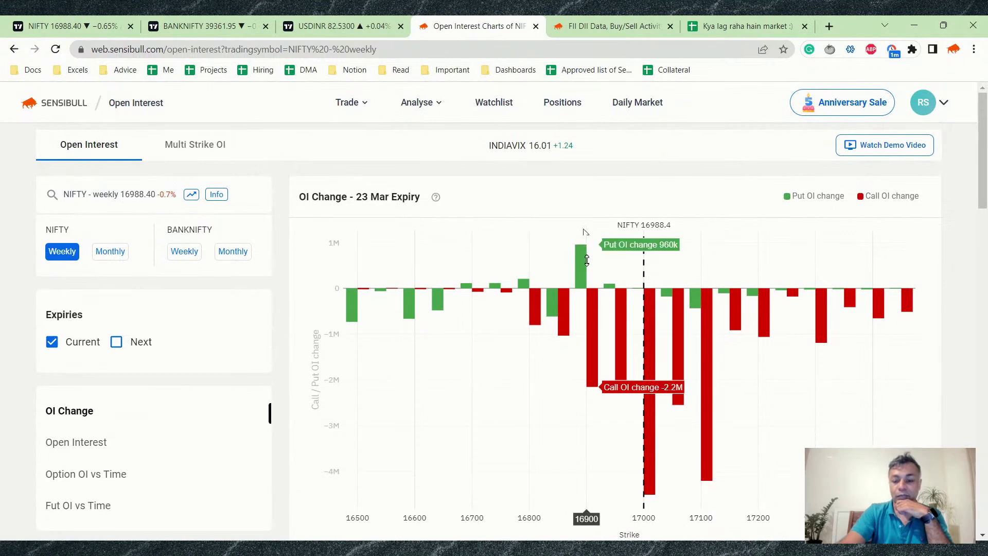
Filter the OI Change chart to the last 1 hour and inspect the call and put changes near 17050
scroll(587, 260, down, 3)
click(556, 437)
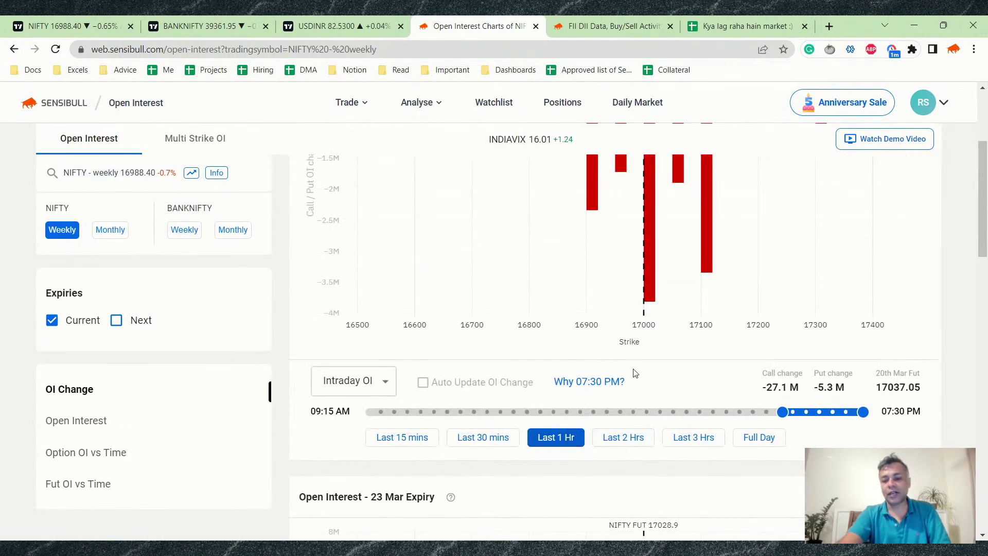
scroll(622, 408, up, 3)
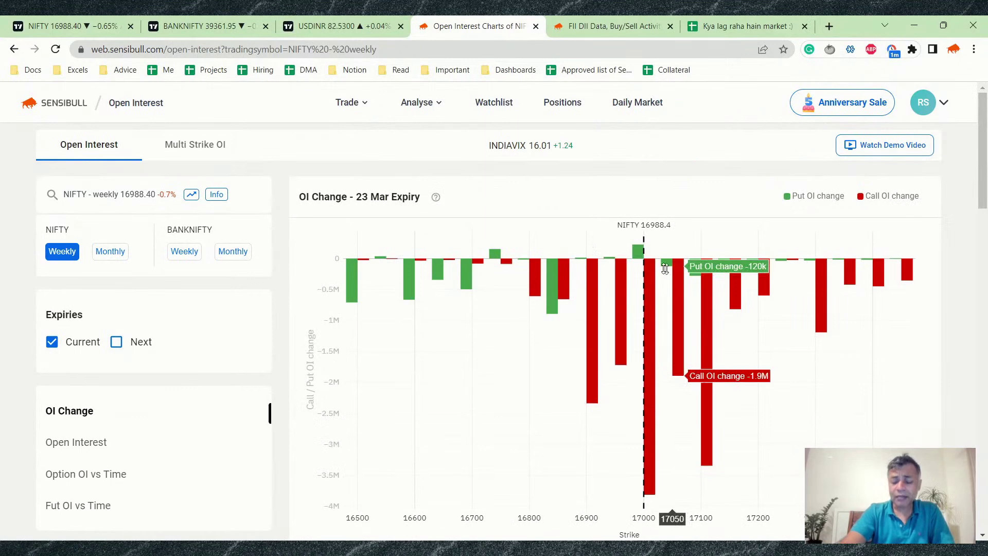
Set the OI Change chart back to the full day and inspect the 17000 strike
scroll(659, 309, down, 3)
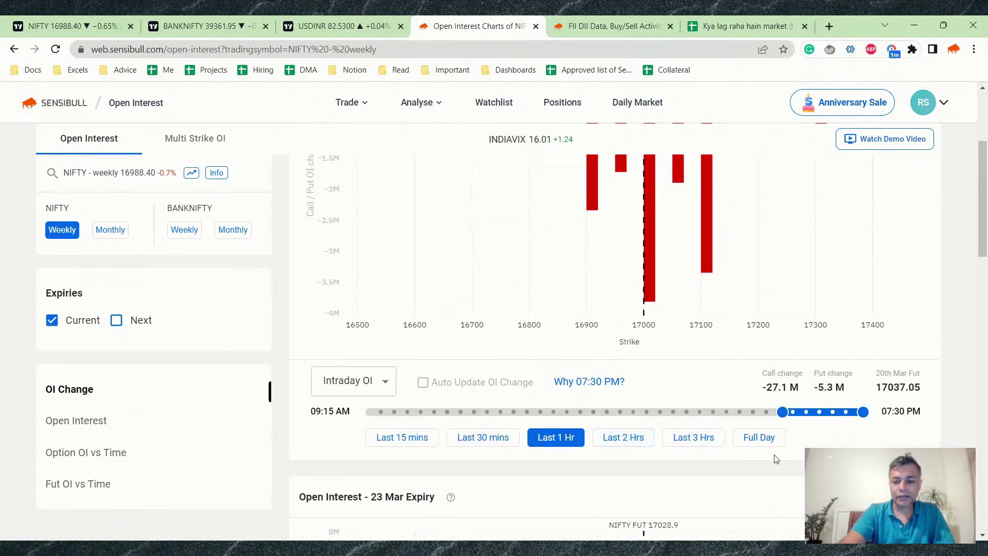
click(758, 438)
scroll(570, 221, up, 3)
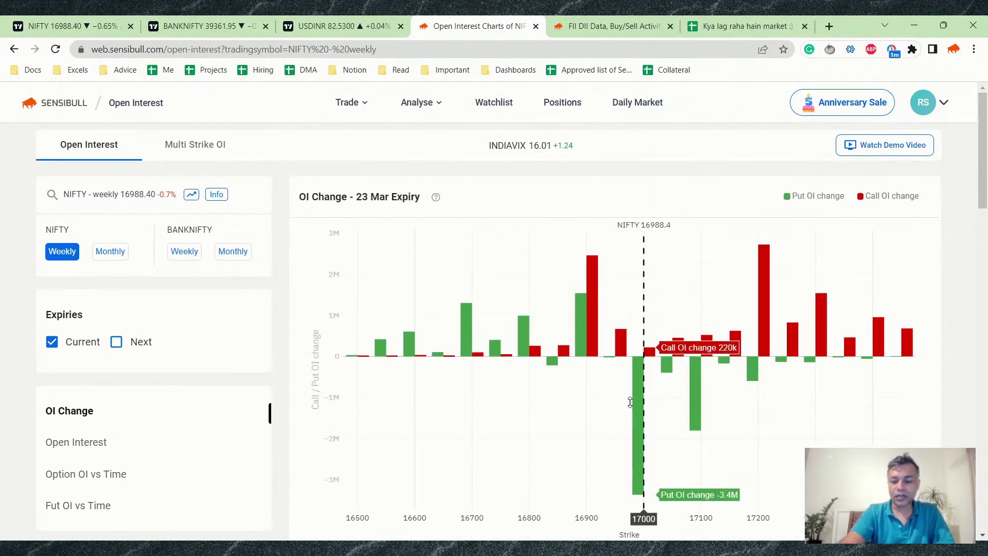
Examine the total call and put Open Interest chart for the 23 Mar expiry
scroll(592, 294, down, 3)
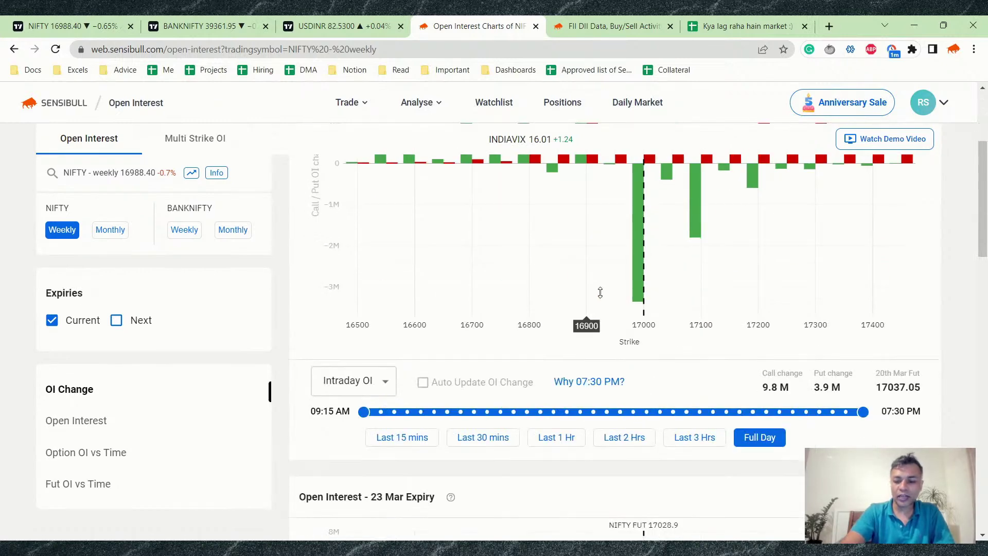
scroll(607, 295, down, 3)
scroll(620, 296, down, 2)
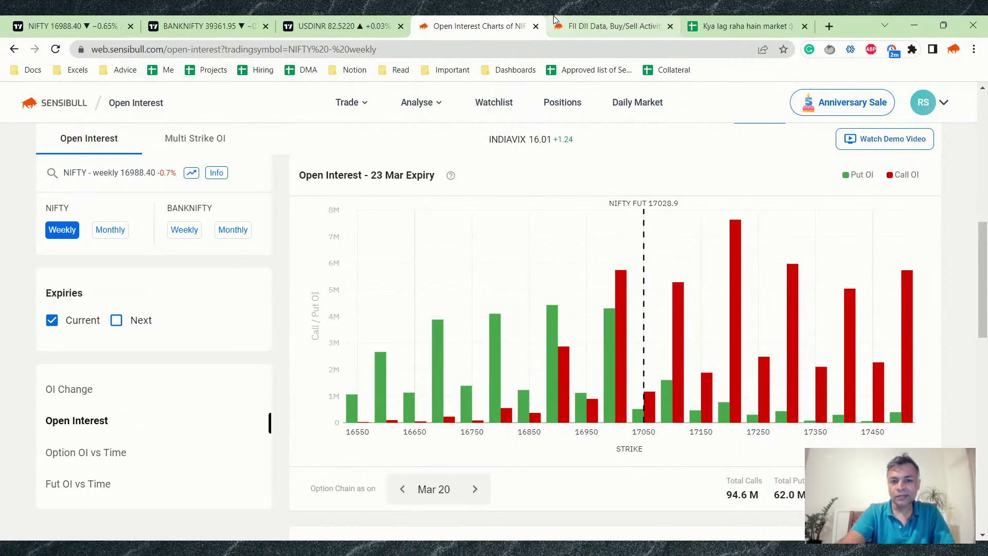
Switch to the market notes spreadsheet in Google Sheets and review the 21-Mar Chart, OC and PCR entries
click(721, 27)
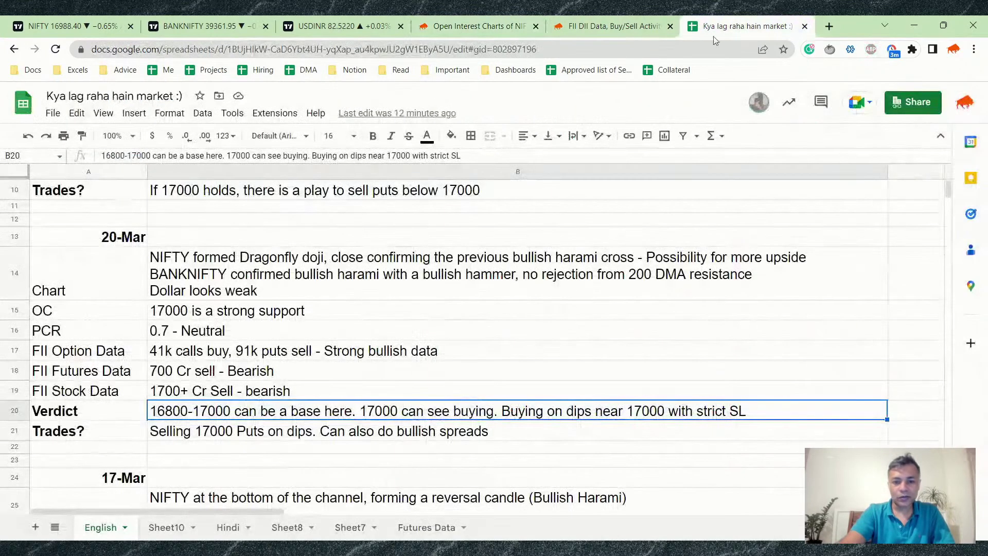
click(220, 309)
scroll(220, 309, up, 4)
click(224, 222)
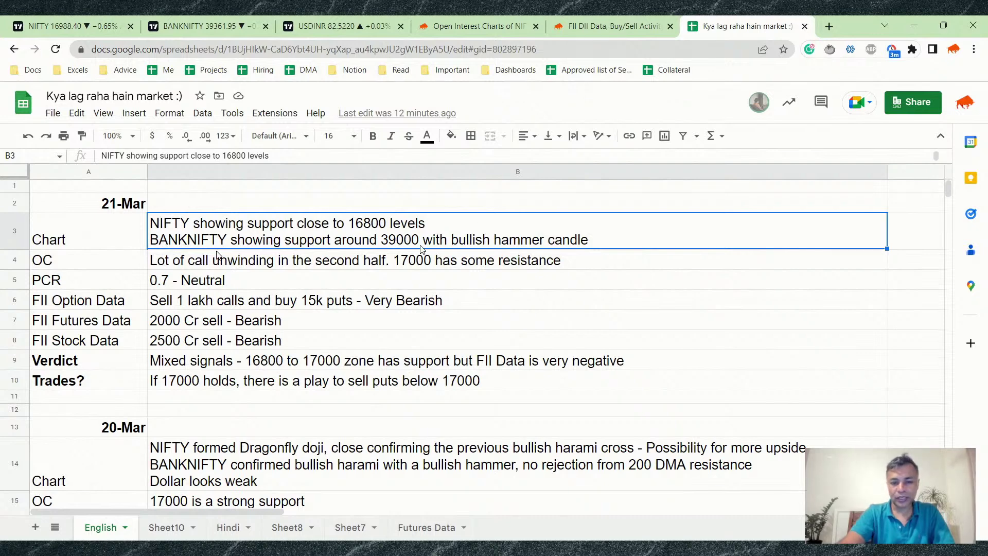
click(240, 263)
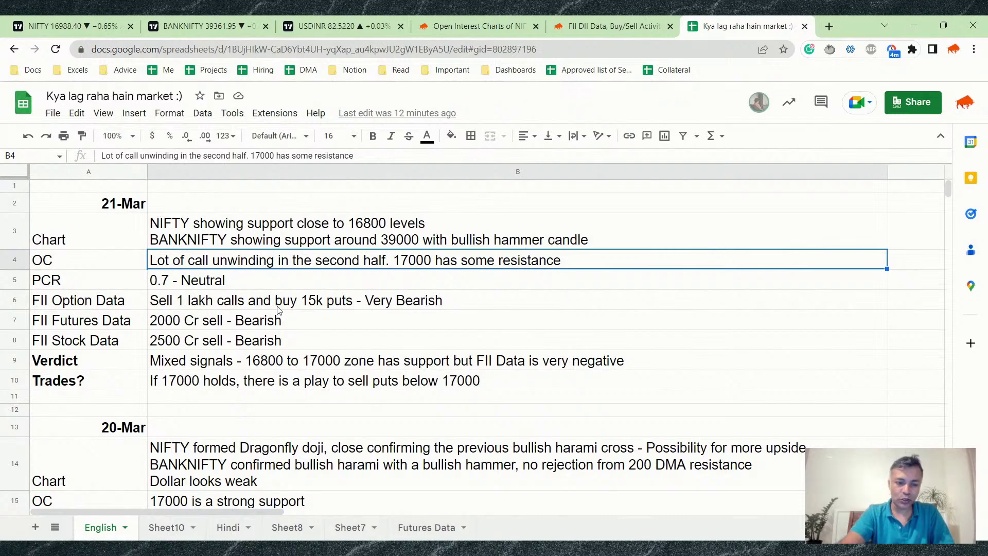
click(201, 285)
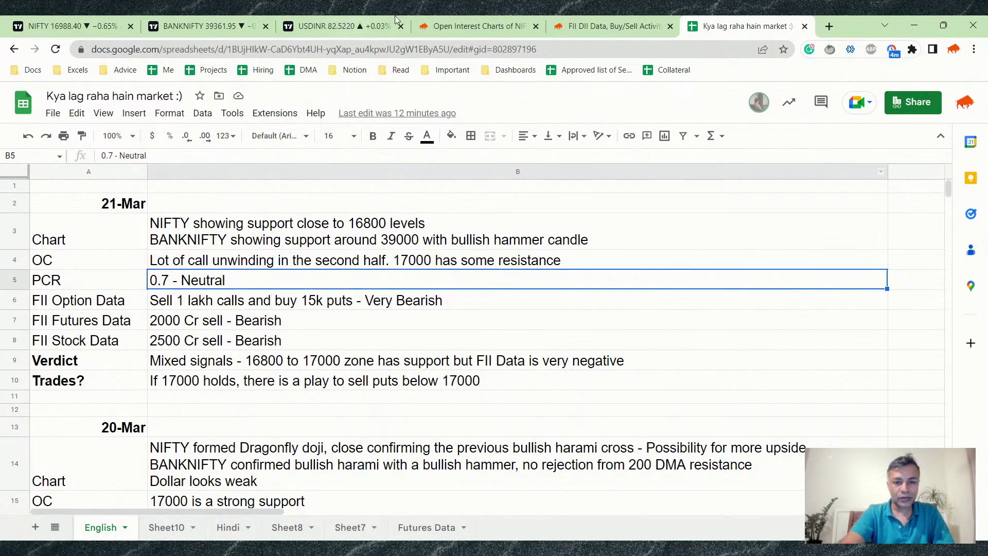
Switch to Sensibull's FII DII data and examine the 20 Mar index options, stocks and index futures activity
click(592, 26)
scroll(516, 338, up, 1)
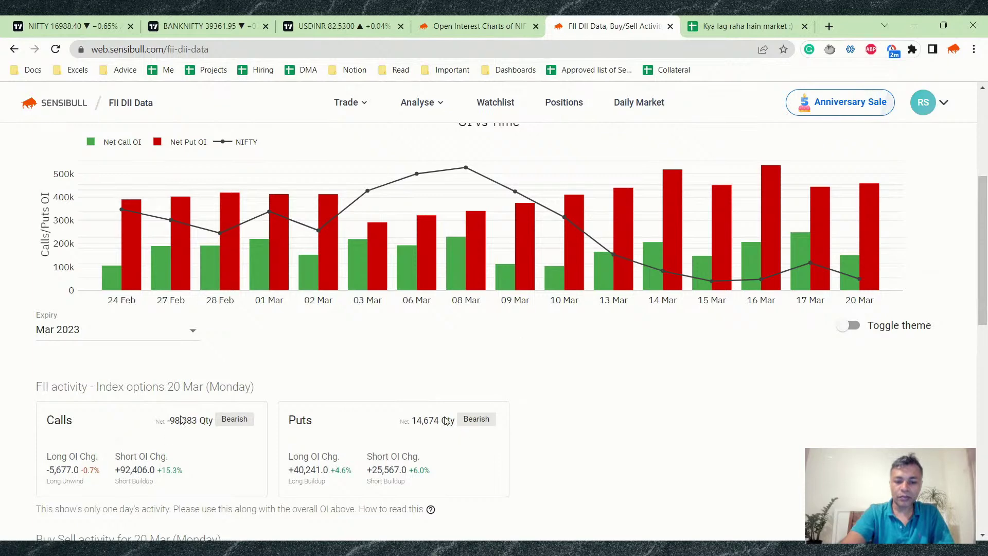
scroll(443, 401, down, 1)
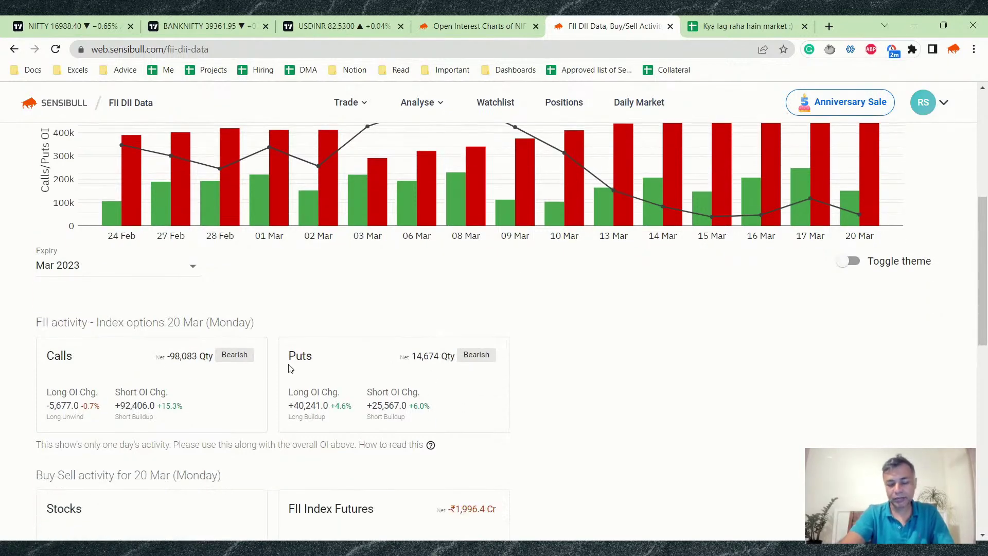
scroll(318, 394, down, 3)
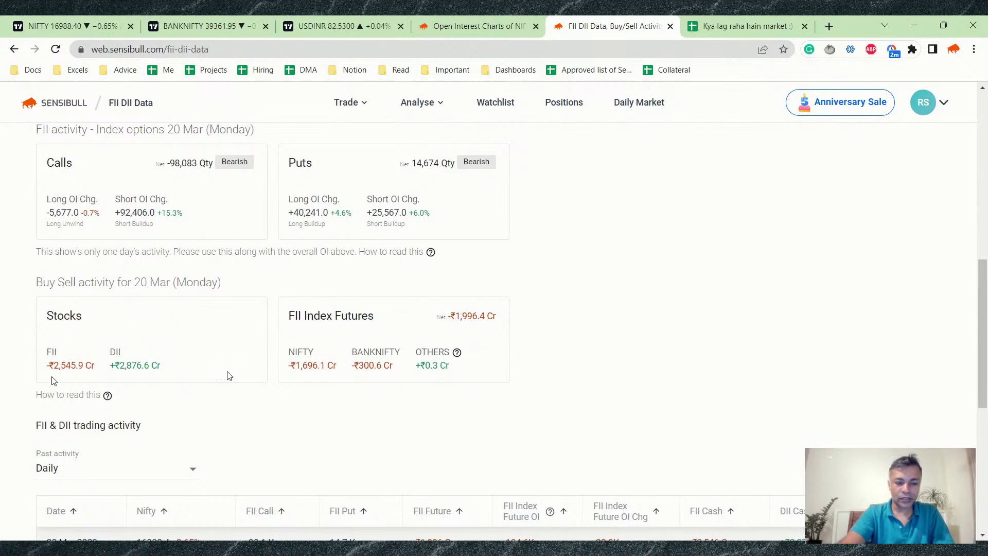
scroll(188, 371, down, 1)
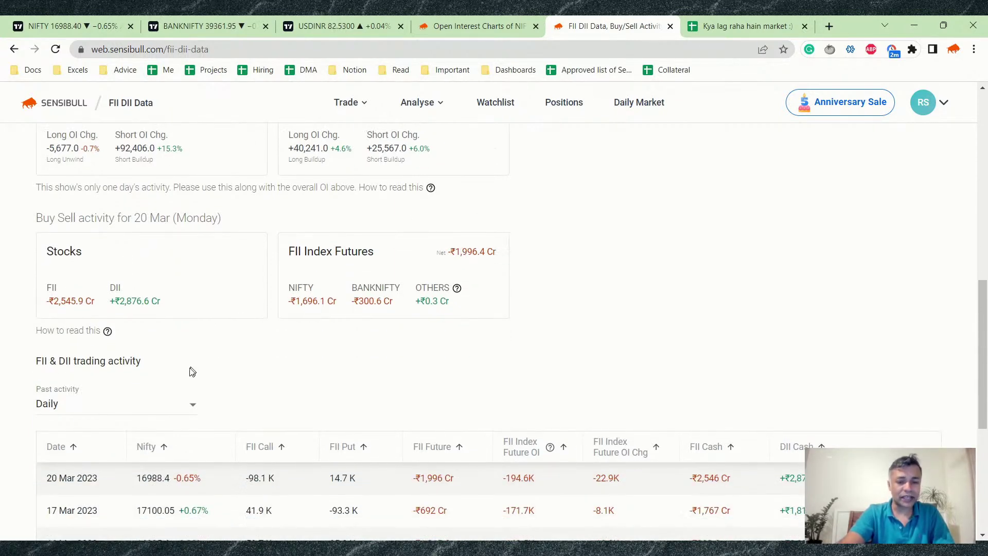
Return to the market notes in Google Sheets and review the 21-Mar FII option, futures and stock data, Verdict and Trades entries
key(ctrl+Tab)
click(187, 300)
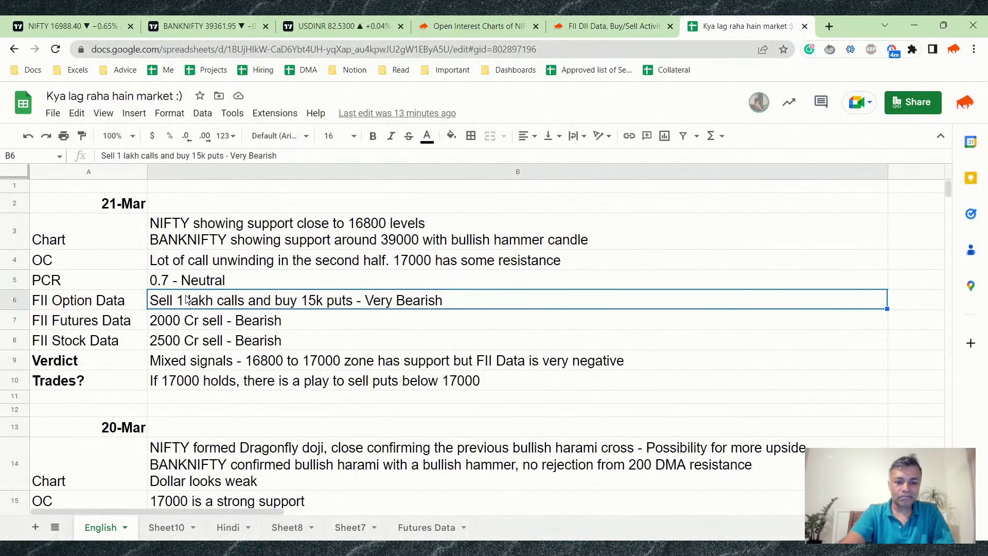
click(194, 325)
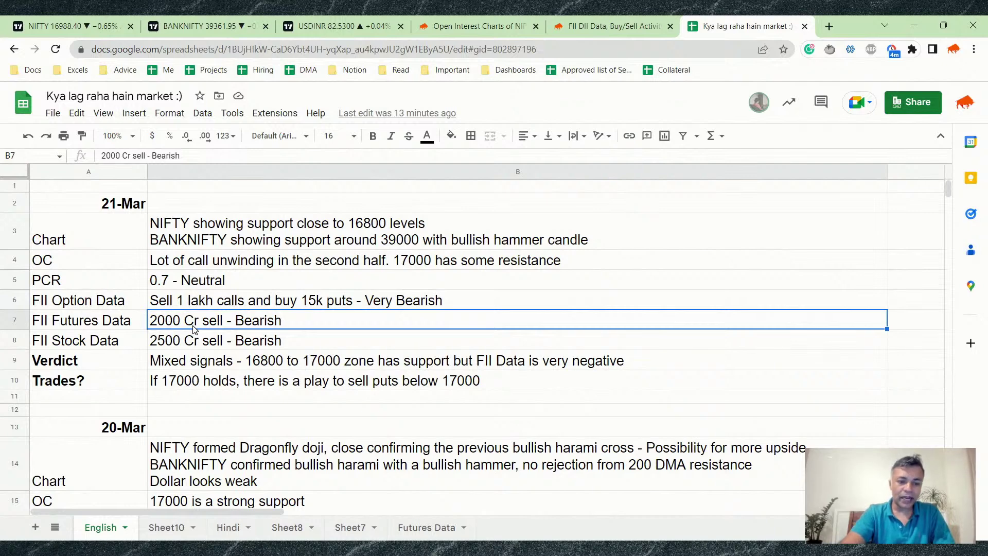
click(217, 342)
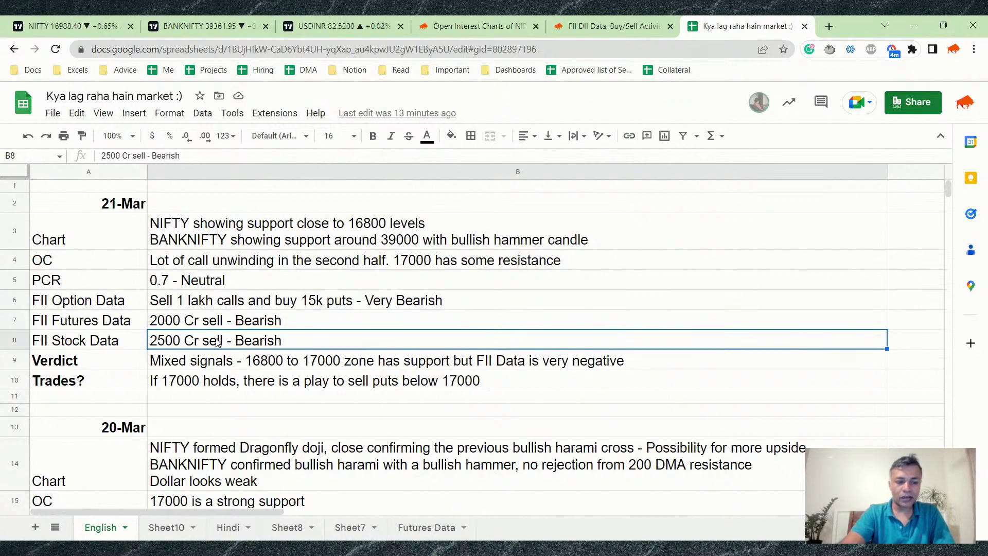
click(208, 366)
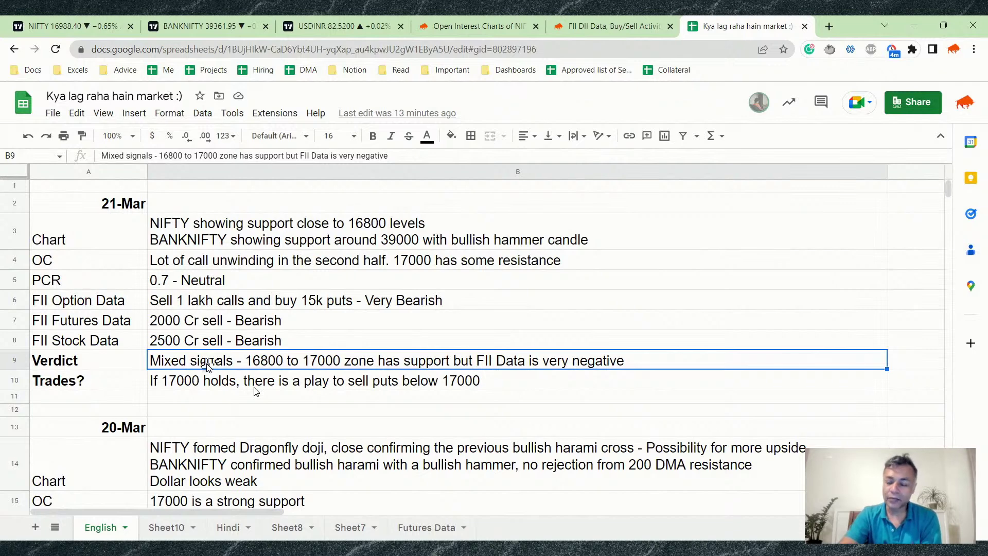
click(222, 389)
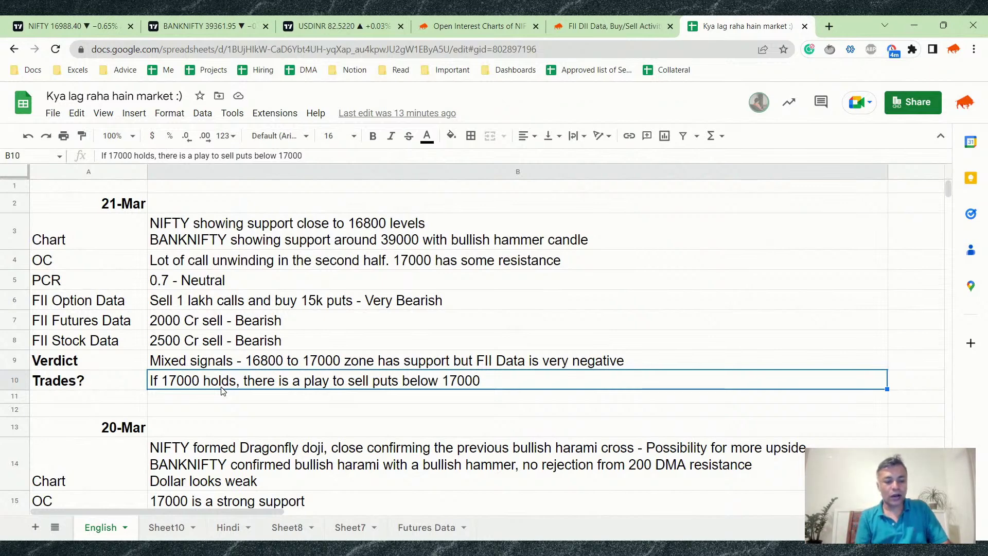
Append ". Market may be long term bearish, may have some more downside, but" to the 21-Mar Verdict note
key(Up)
key(Return)
text(. M)
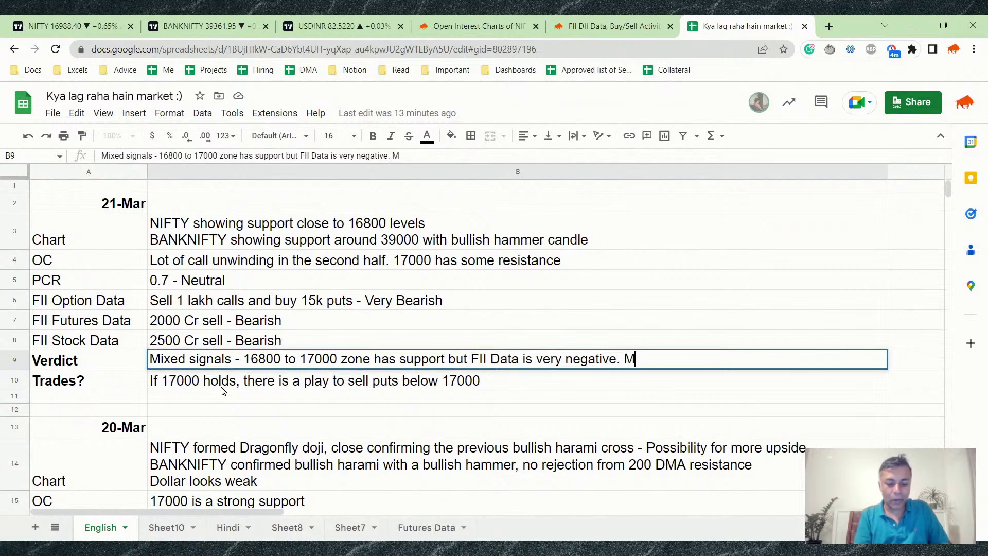
text(arket may be )
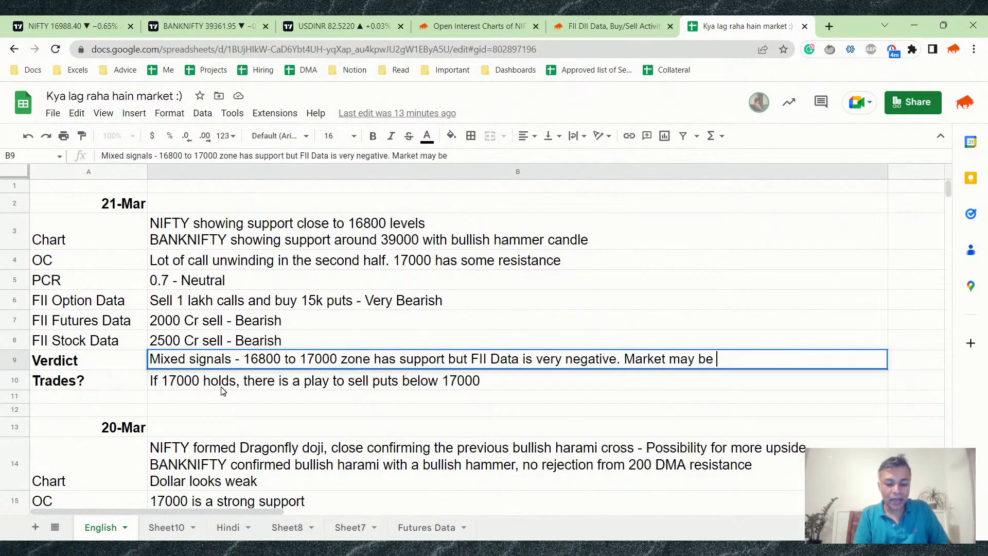
text(long term bearish)
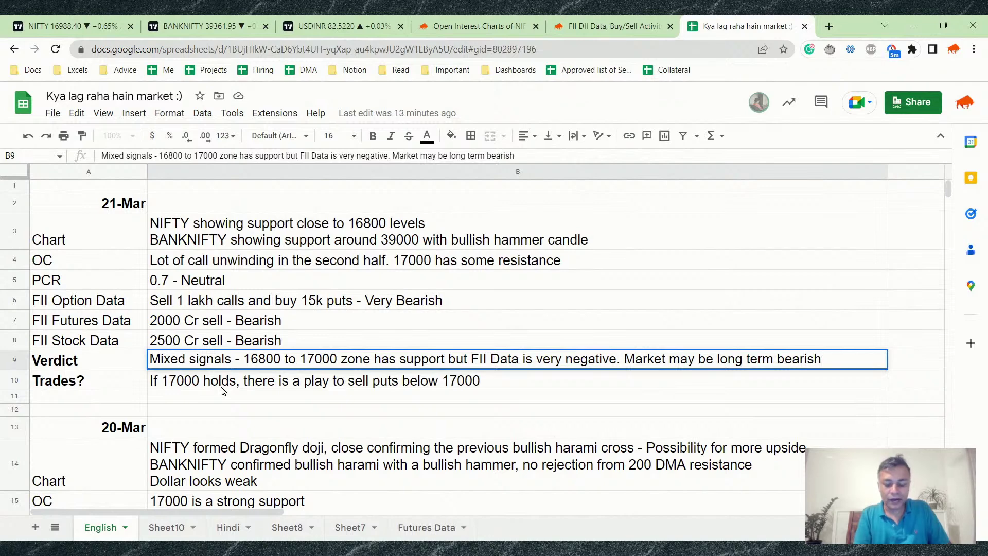
text(, may have )
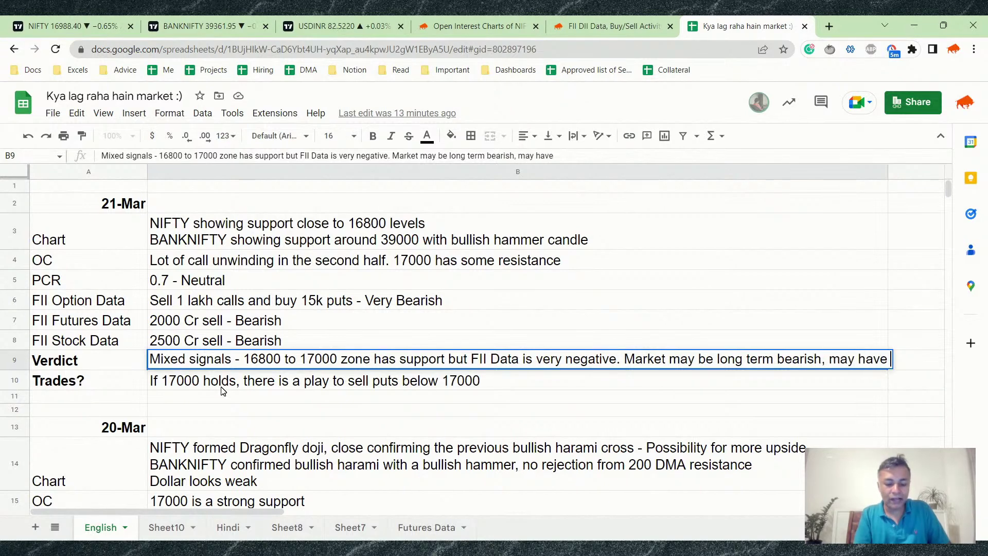
text(some more downsi)
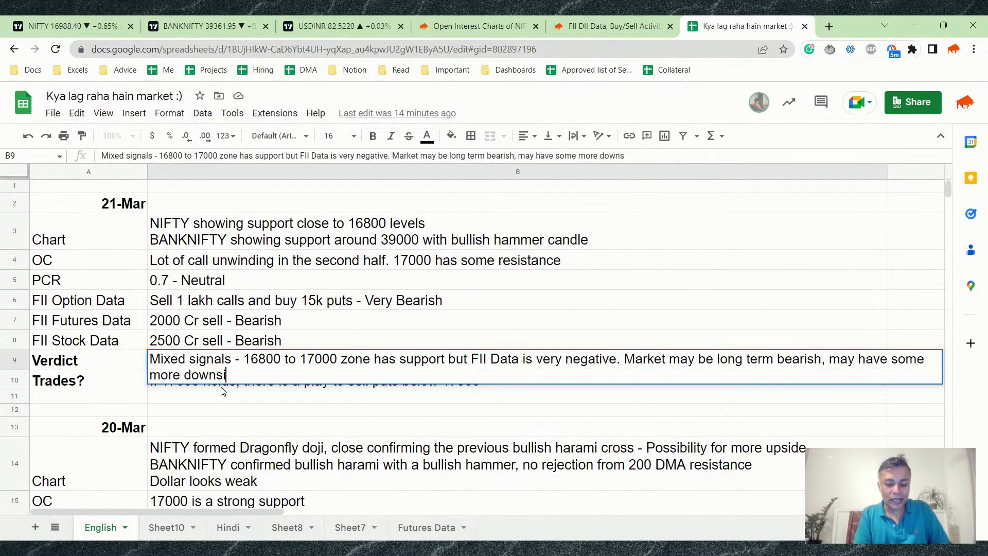
text(de, but this)
key(BackSpace)
key(BackSpace)
key(BackSpace)
key(BackSpace)
key(BackSpace)
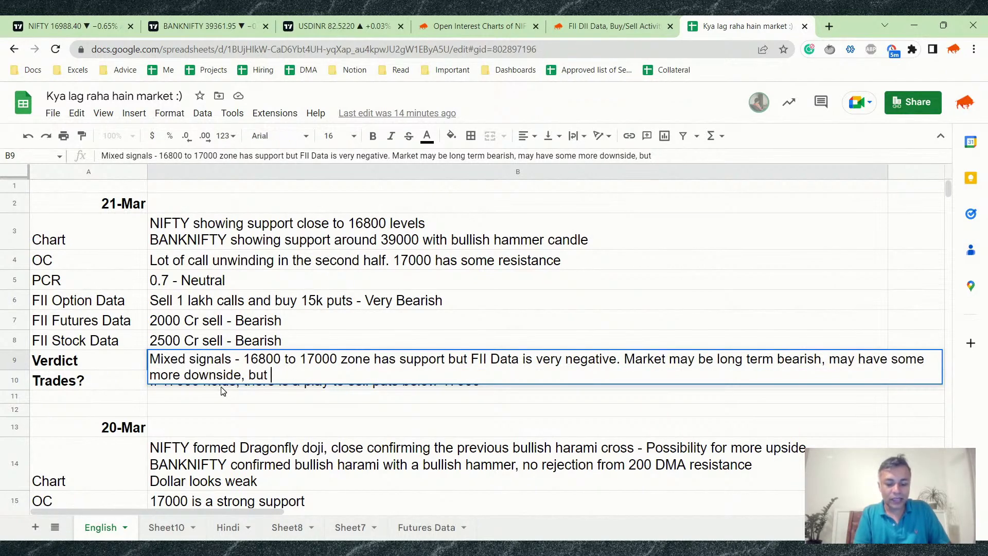
text(16800-17000)
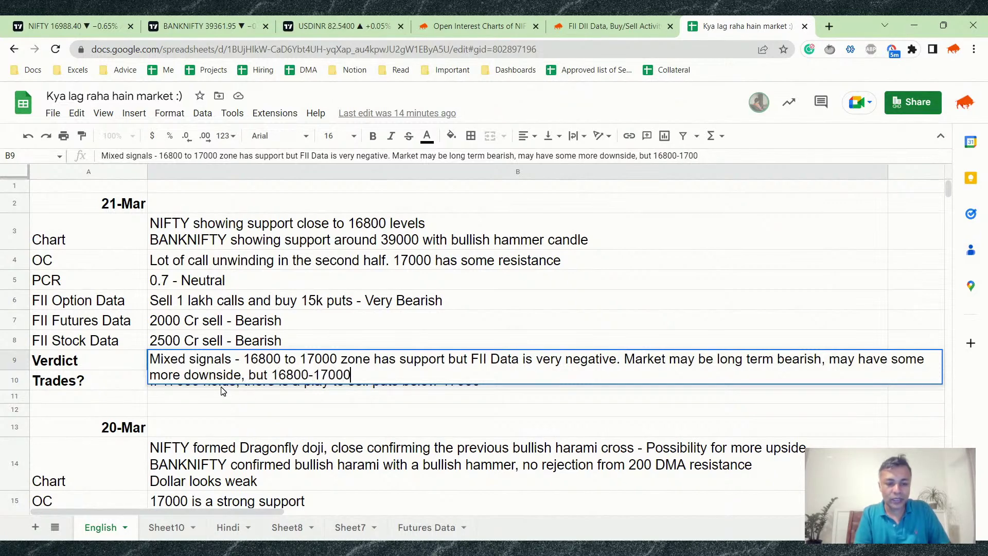
text( might )
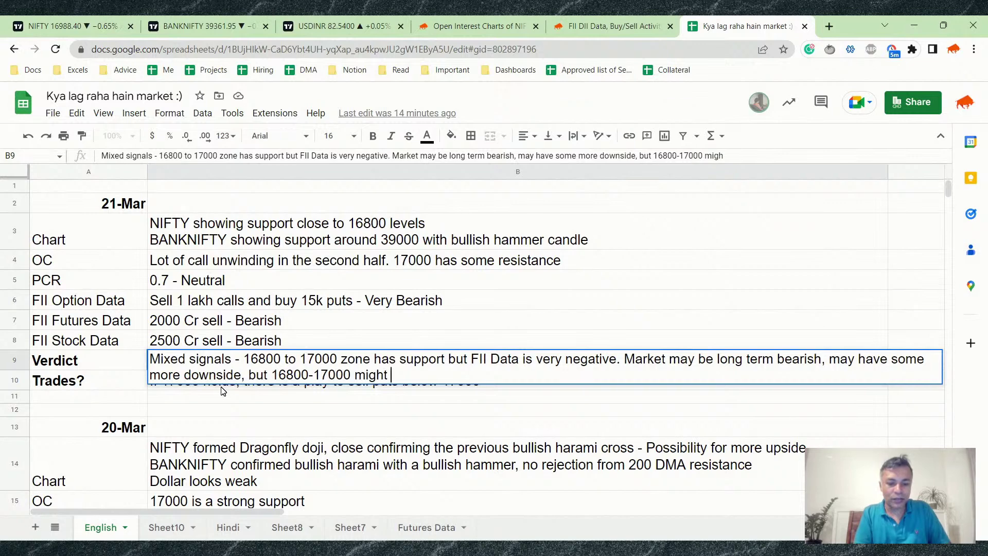
text(not b)
key(BackSpace)
key(BackSpace)
key(BackSpace)
key(BackSpace)
key(BackSpace)
key(BackSpace)
key(BackSpace)
key(BackSpace)
key(BackSpace)
key(BackSpace)
key(BackSpace)
text(is too low a )
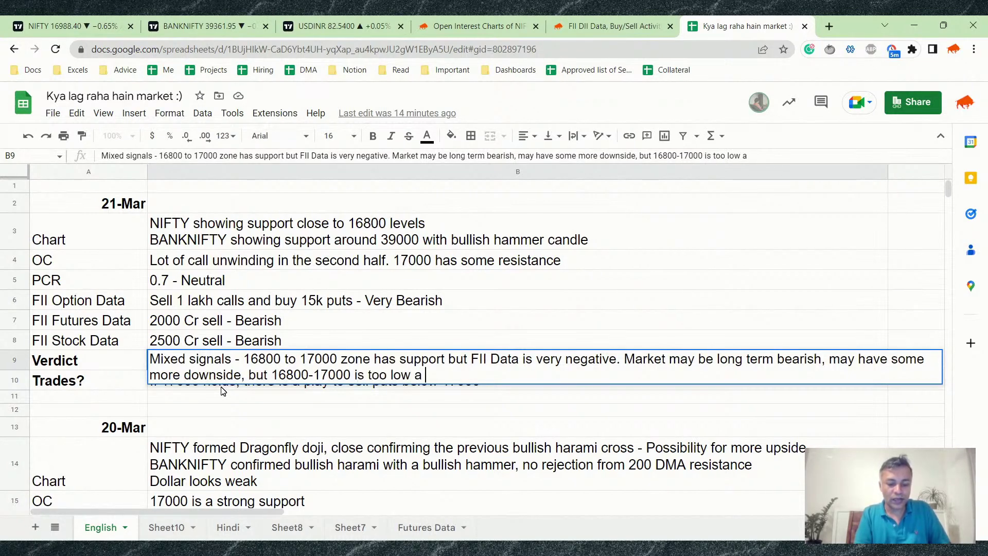
text(level to short)
key(Return)
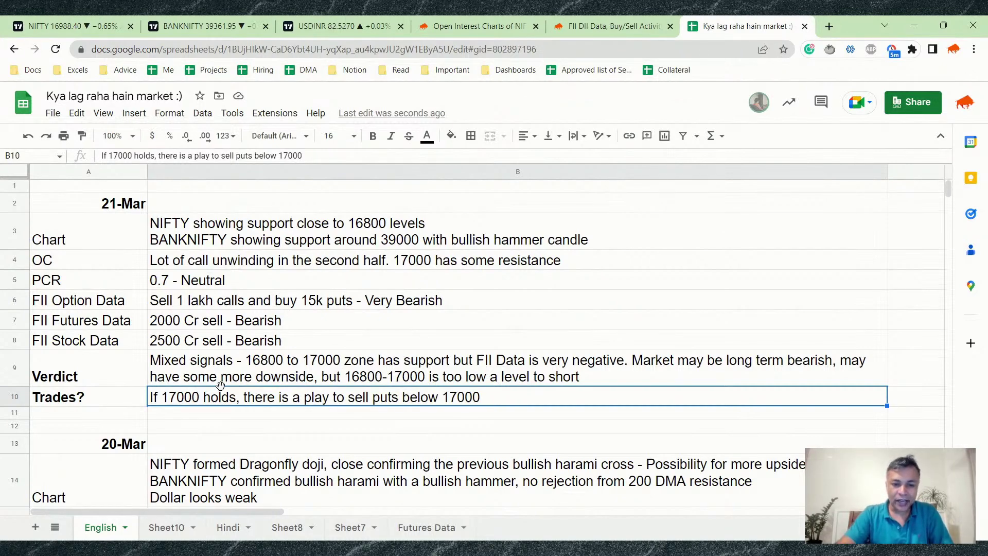
click(465, 375)
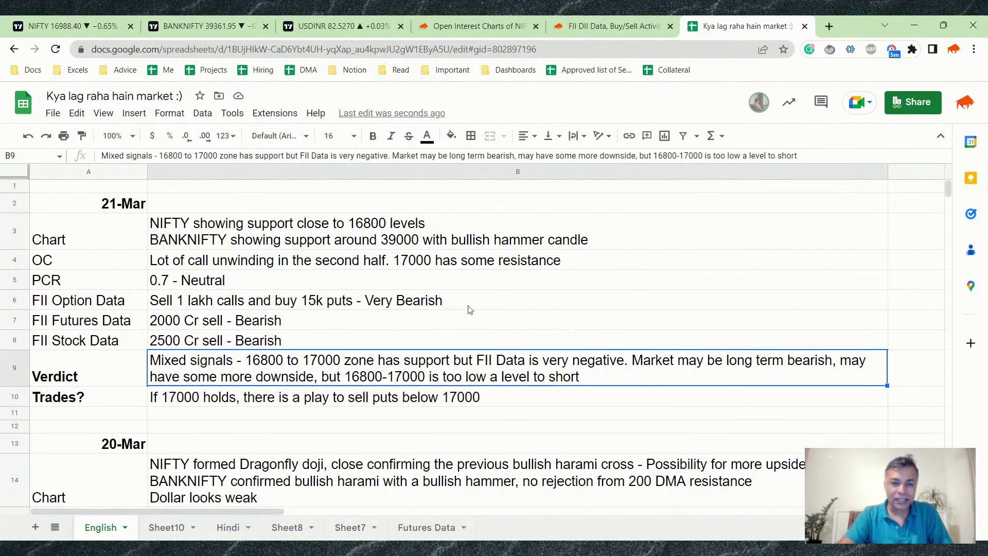
Switch to TradingView's NIFTY index chart and compare the weekly candles with the daily ones
click(77, 25)
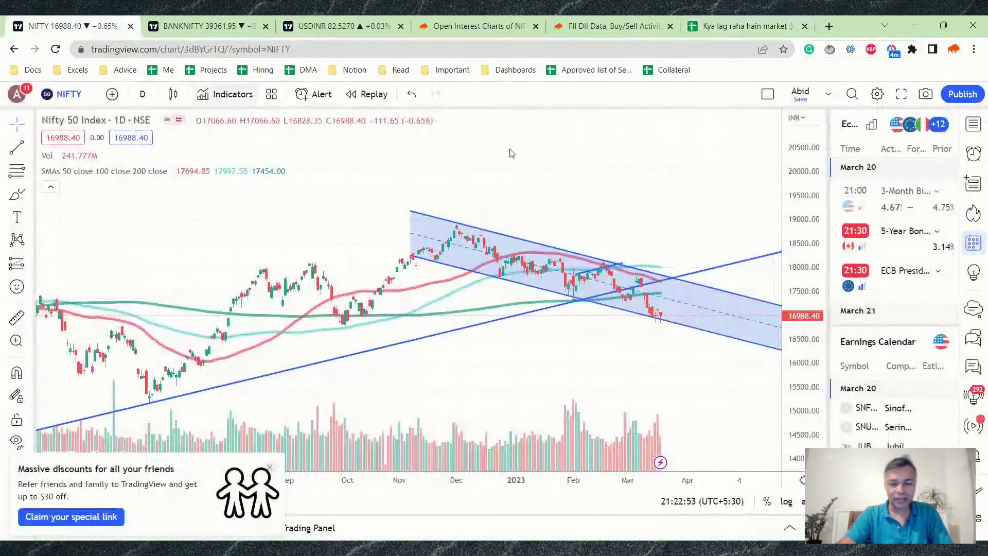
click(144, 95)
click(183, 411)
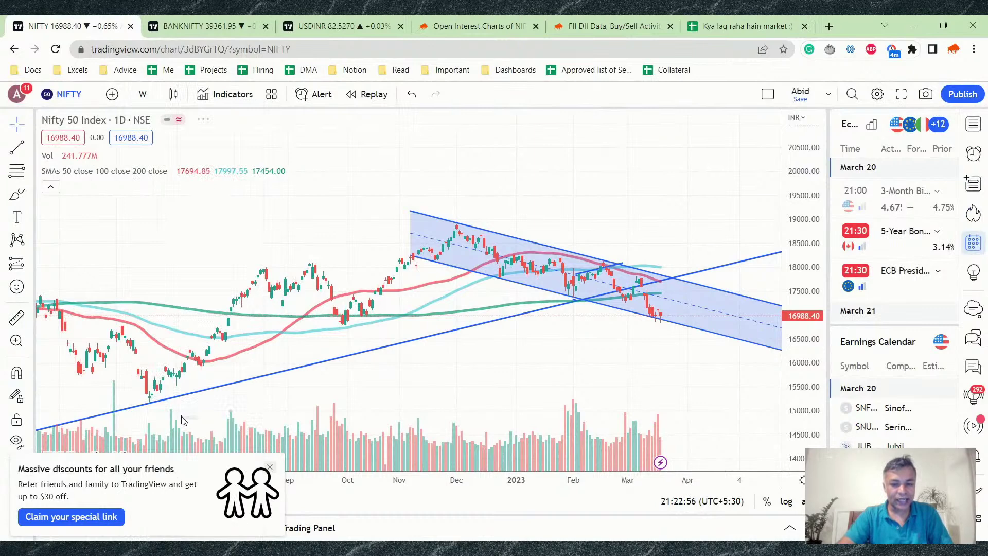
scroll(485, 327, up, 2)
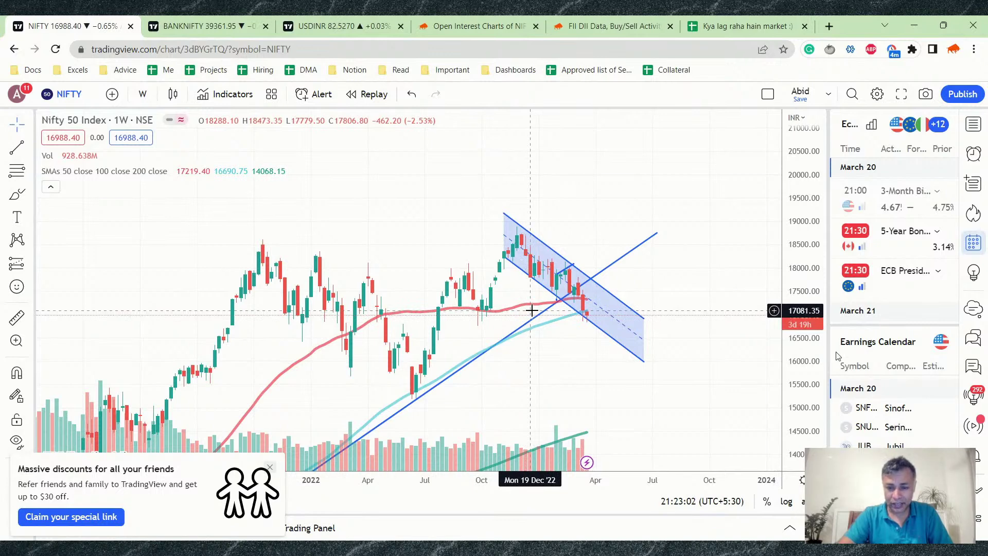
click(141, 95)
click(181, 393)
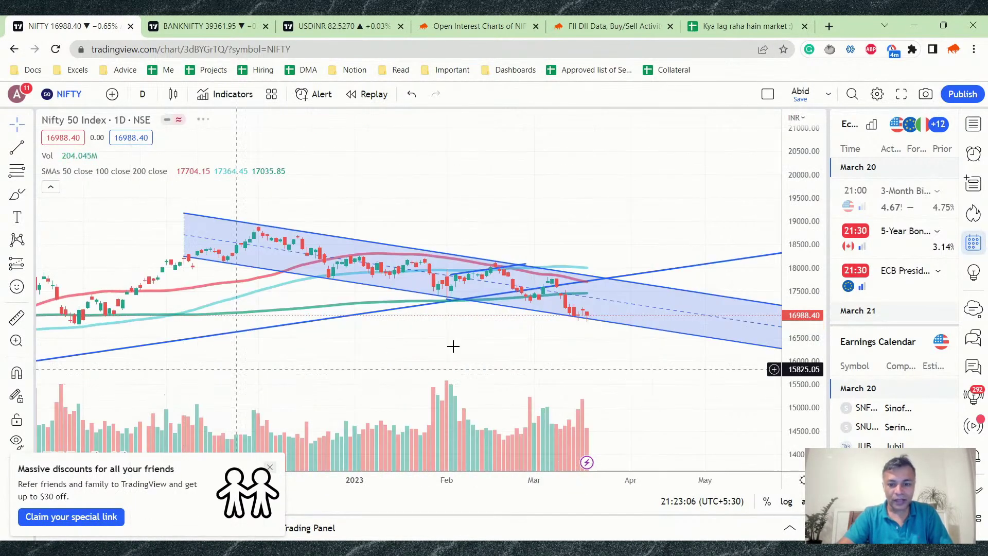
scroll(607, 298, up, 3)
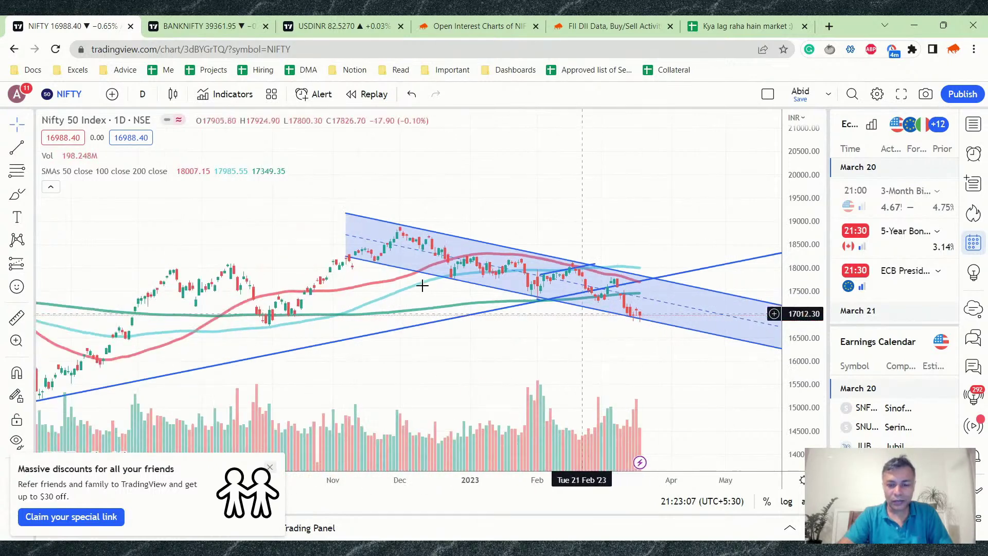
Change the chart symbol to the NSE S&P CNX NIFTY INDEX FUTURES continuous contract
click(69, 93)
click(391, 183)
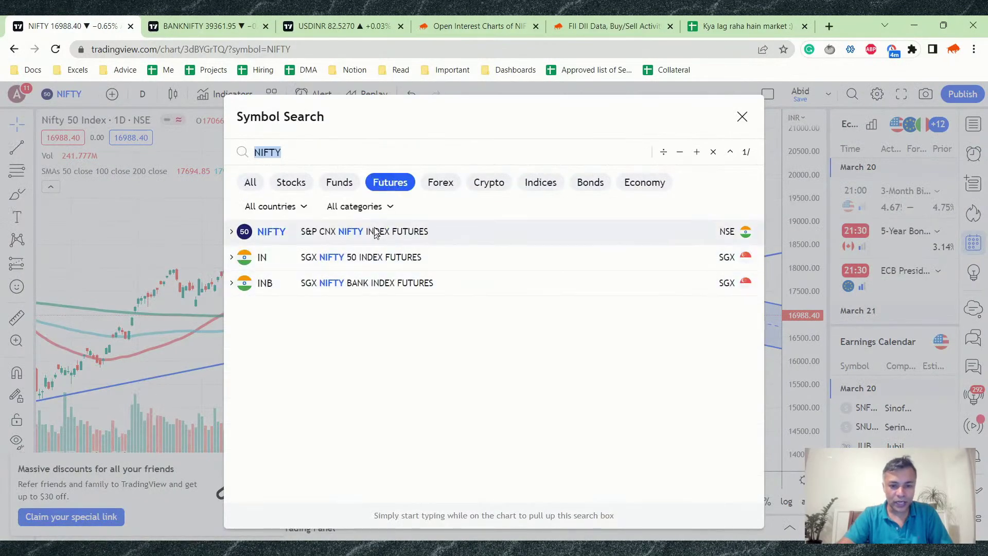
click(376, 231)
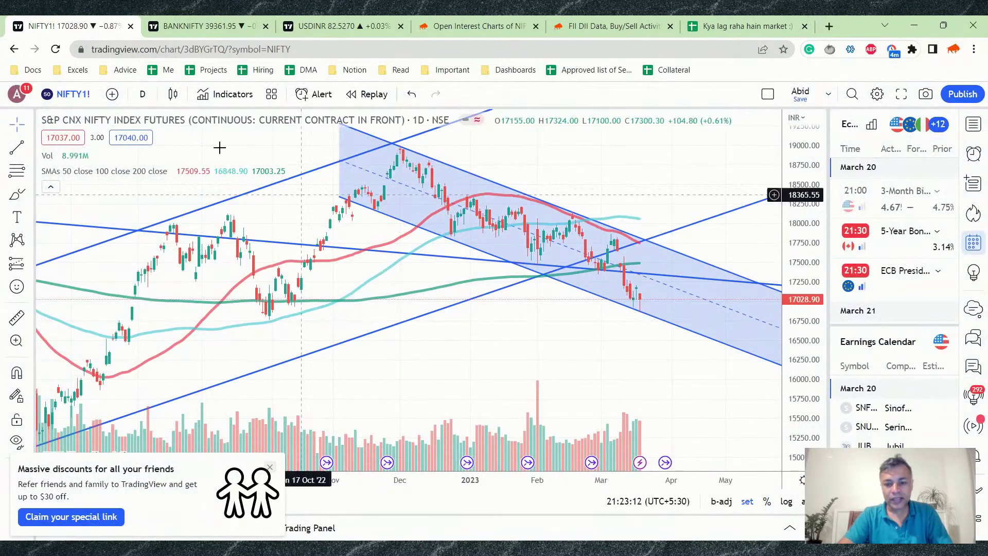
scroll(551, 349, down, 3)
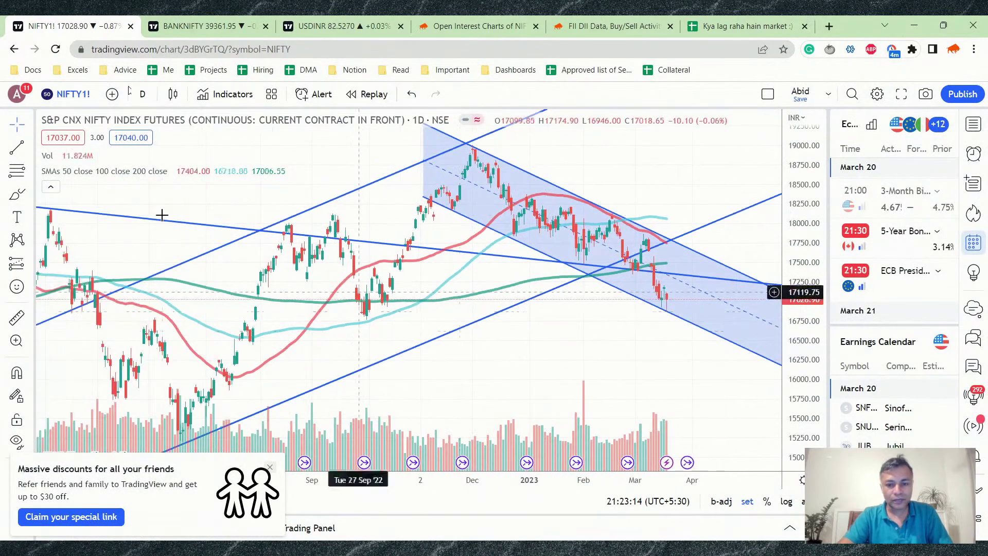
Show the NIFTY futures chart at the 1-week interval and examine the price against its trendlines and moving averages
click(91, 95)
click(154, 93)
click(143, 94)
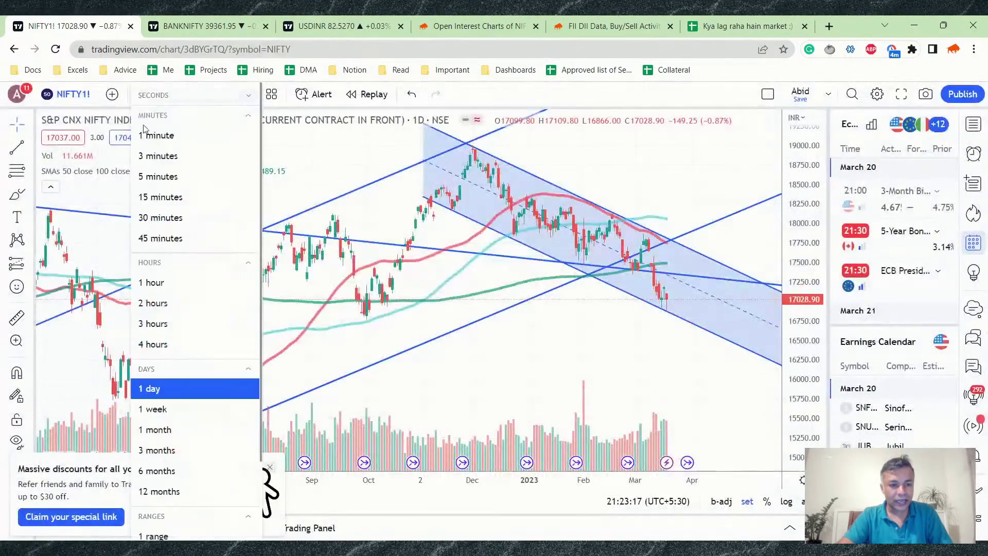
click(185, 409)
scroll(586, 329, up, 3)
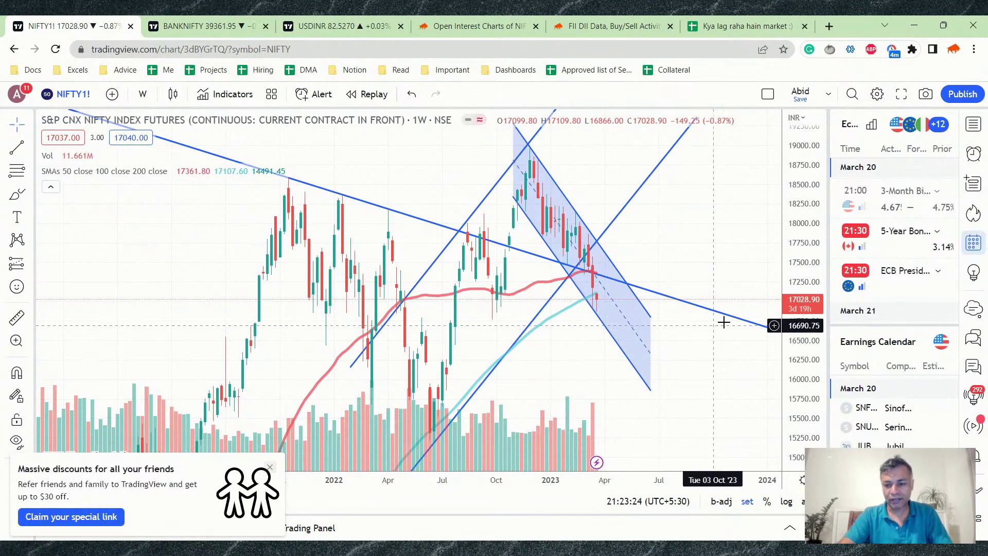
scroll(785, 322, down, 3)
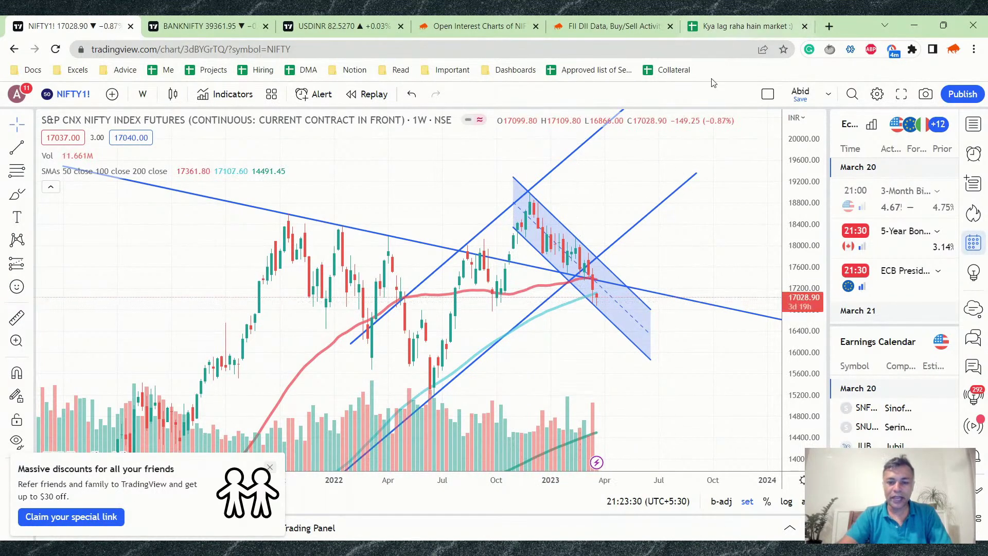
In Google Sheets, add a second line to the 21-Mar Trades note: "But if 17000 does not hold, and there is weakness, this is a sell on dips market"
click(730, 32)
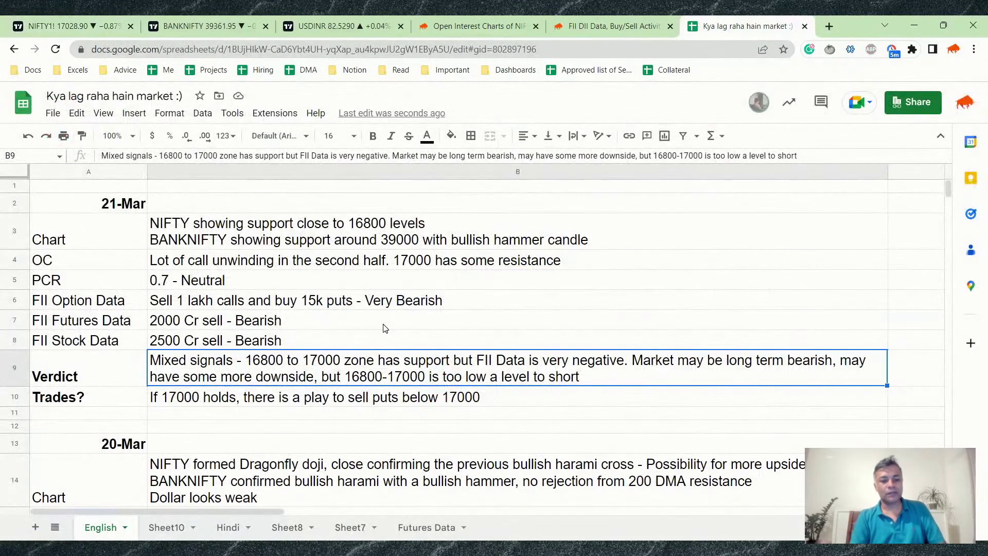
key(Down)
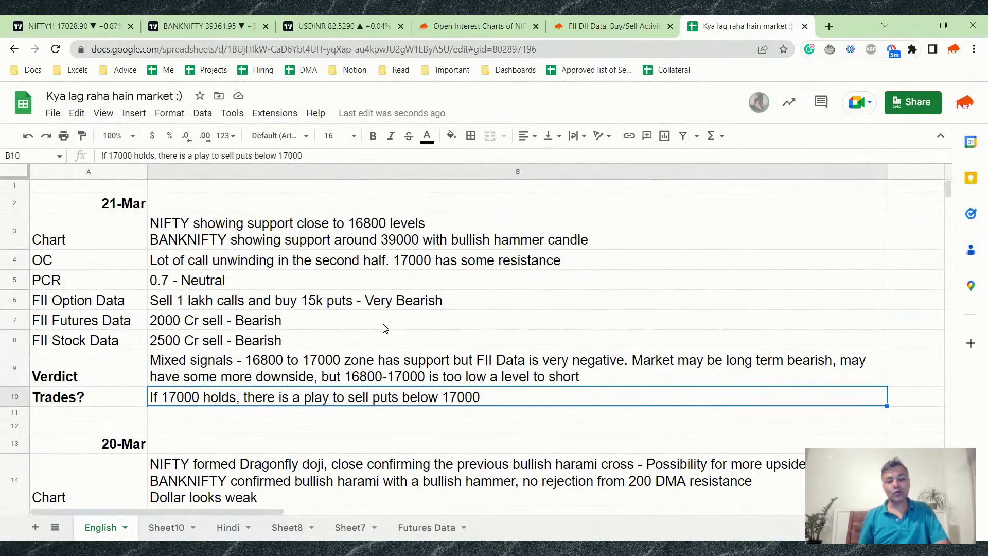
key(Return)
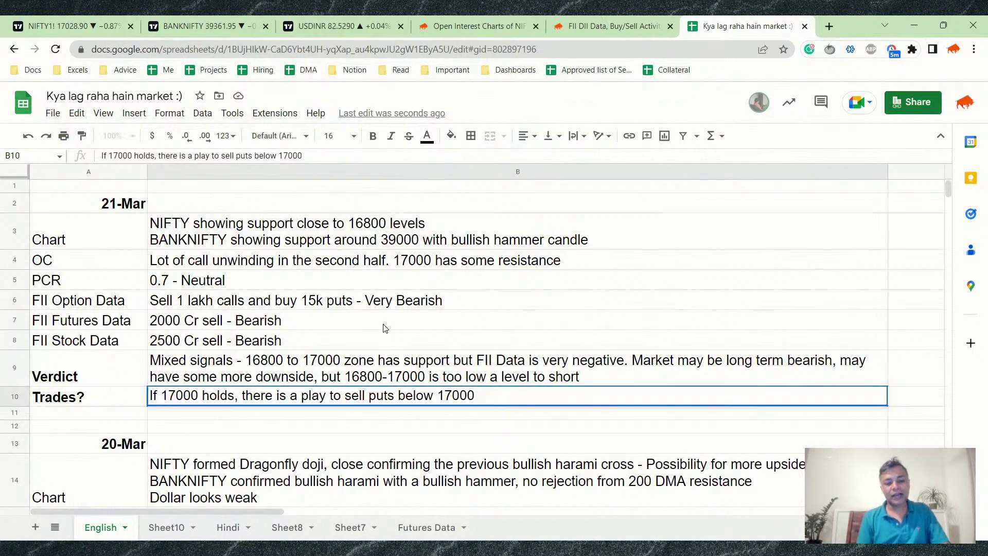
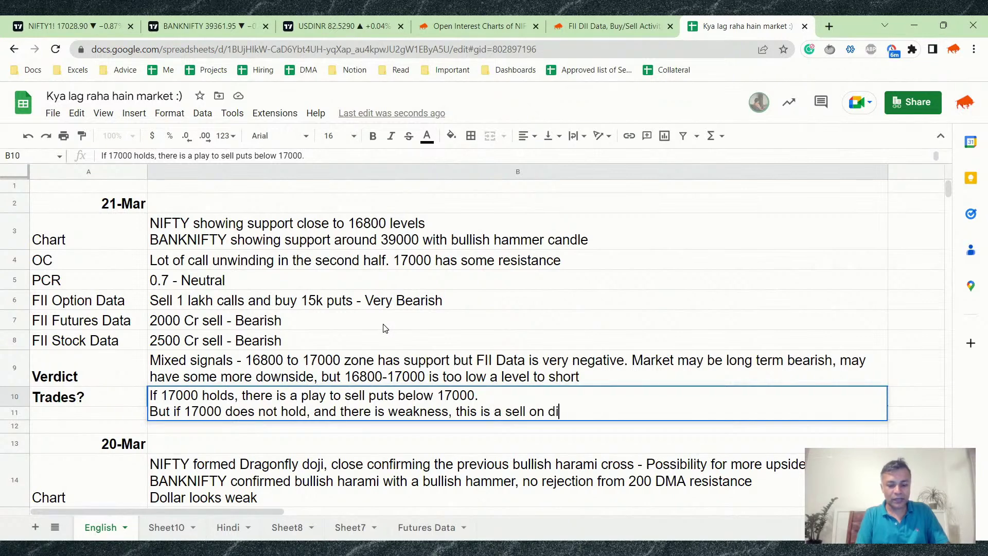
text(et)
key(Return)
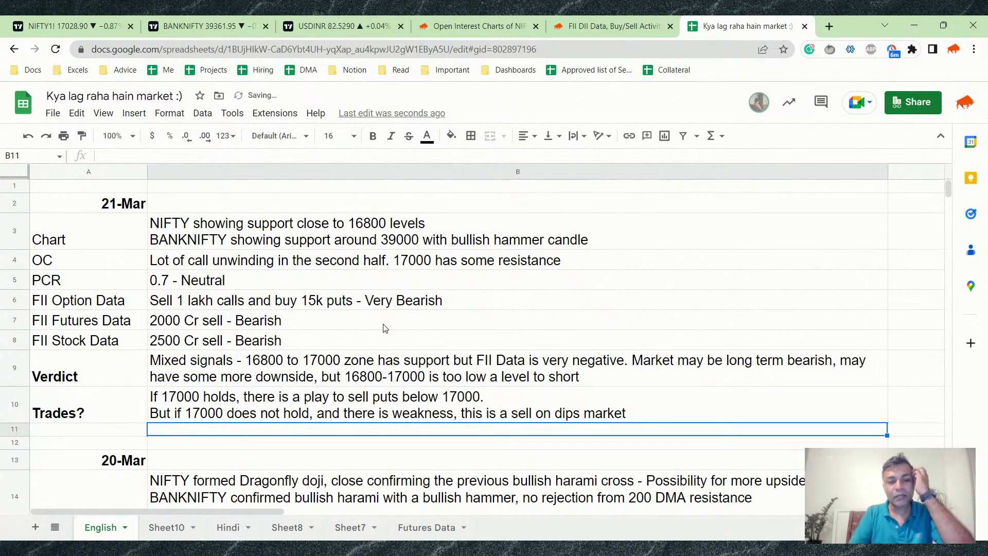
Return to TradingView's NIFTY futures chart at the 1-day interval and examine the latest candles within the descending channel
key(ctrl+1)
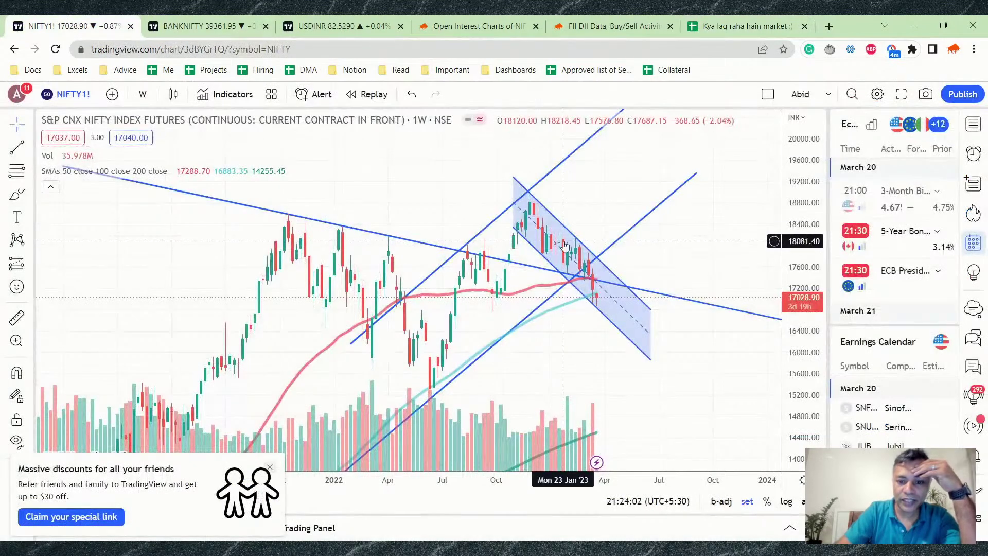
click(144, 94)
click(175, 393)
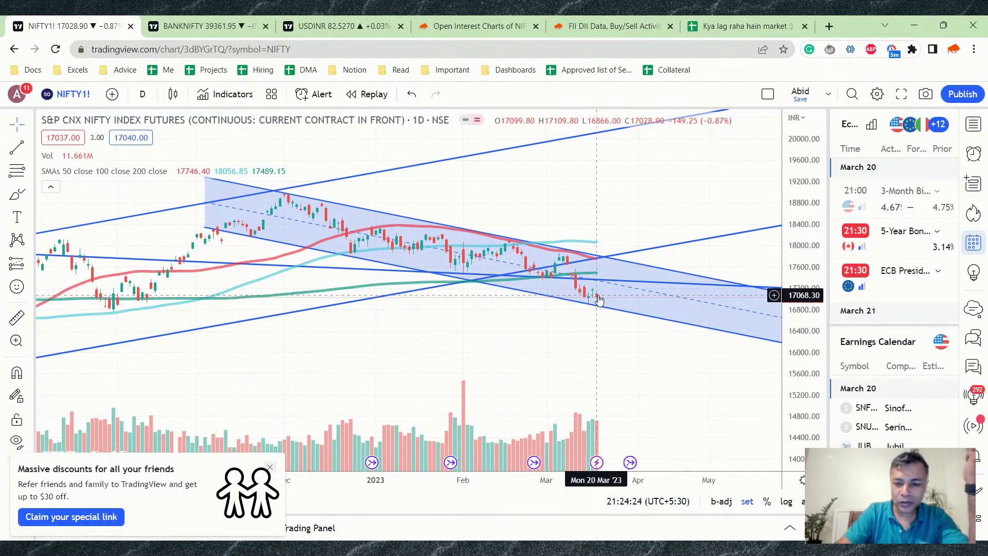
click(599, 298)
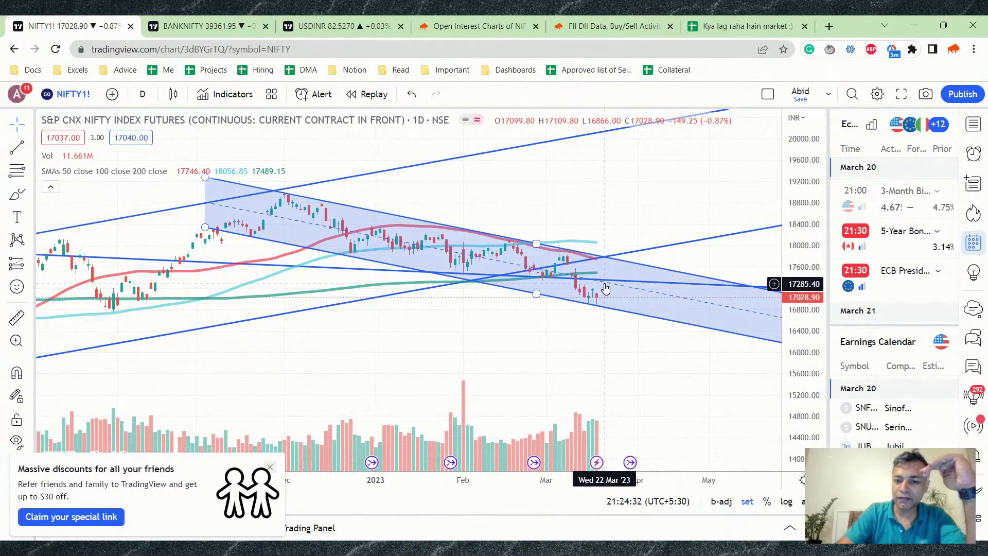
click(602, 284)
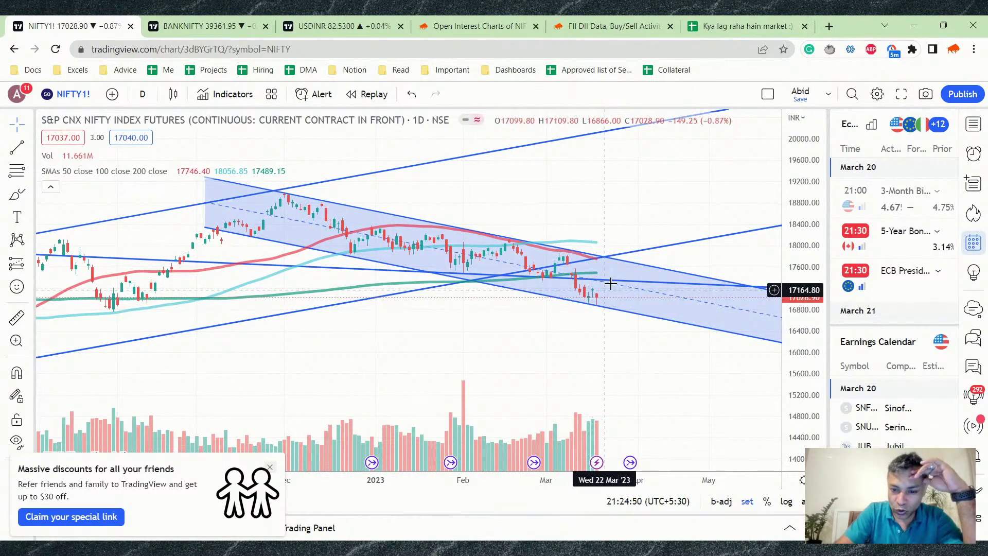
scroll(761, 310, up, 1)
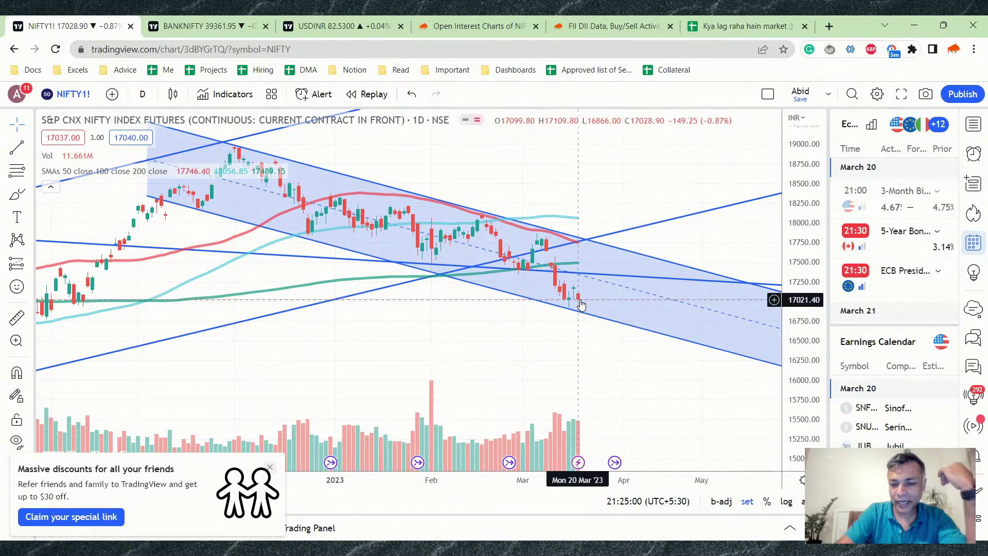
Show the NIFTY futures chart at the 1-hour interval and examine the recent downtrend inside the channel
click(144, 95)
click(183, 282)
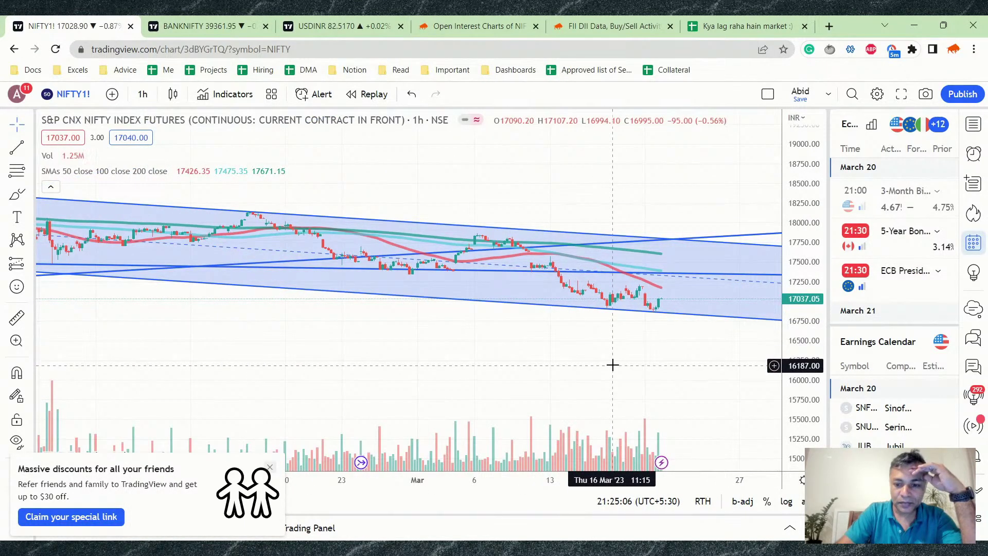
scroll(710, 373, down, 3)
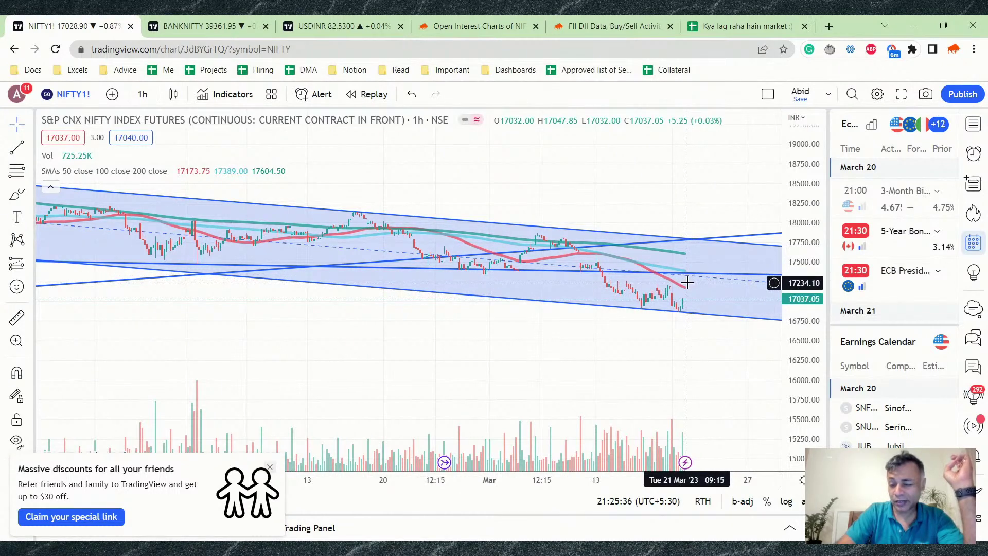
scroll(687, 283, down, 8)
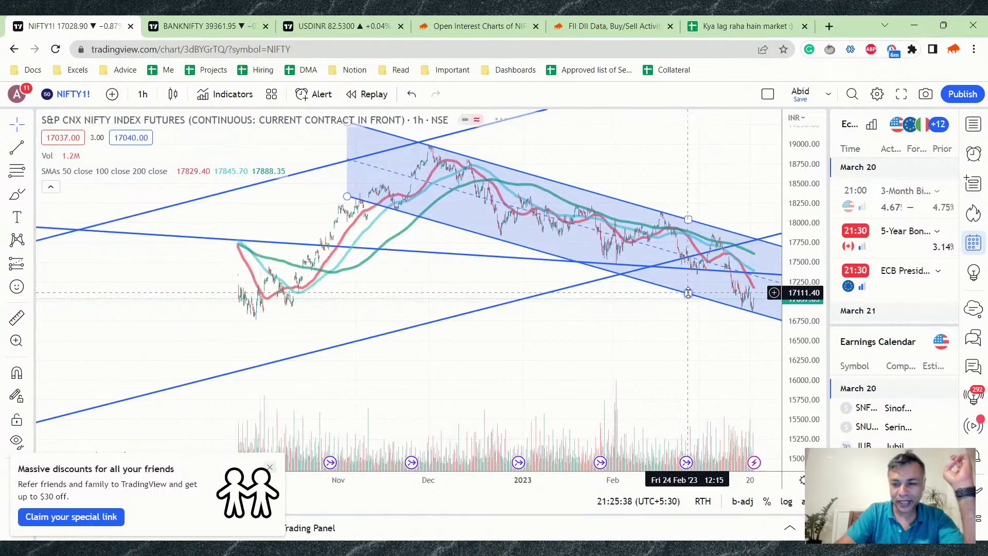
Set the NIFTY futures chart to the 1-day interval and examine the March candles against the channel's lower edge, trendlines and moving averages
click(142, 93)
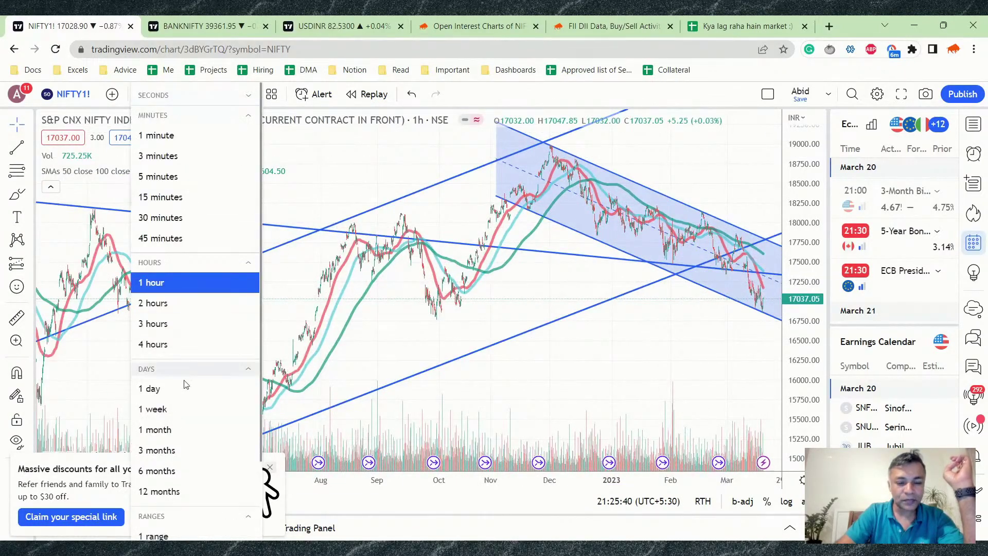
click(175, 387)
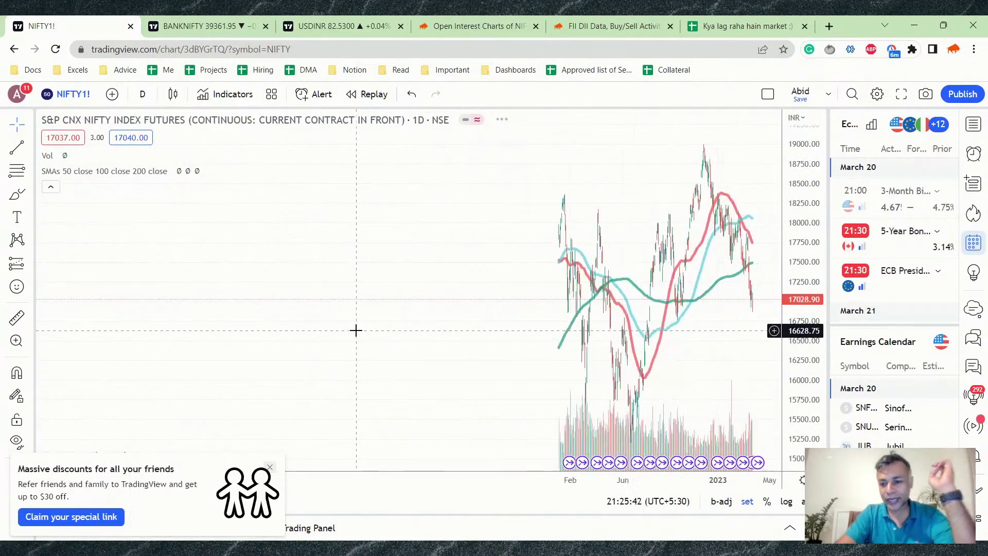
scroll(357, 328, up, 5)
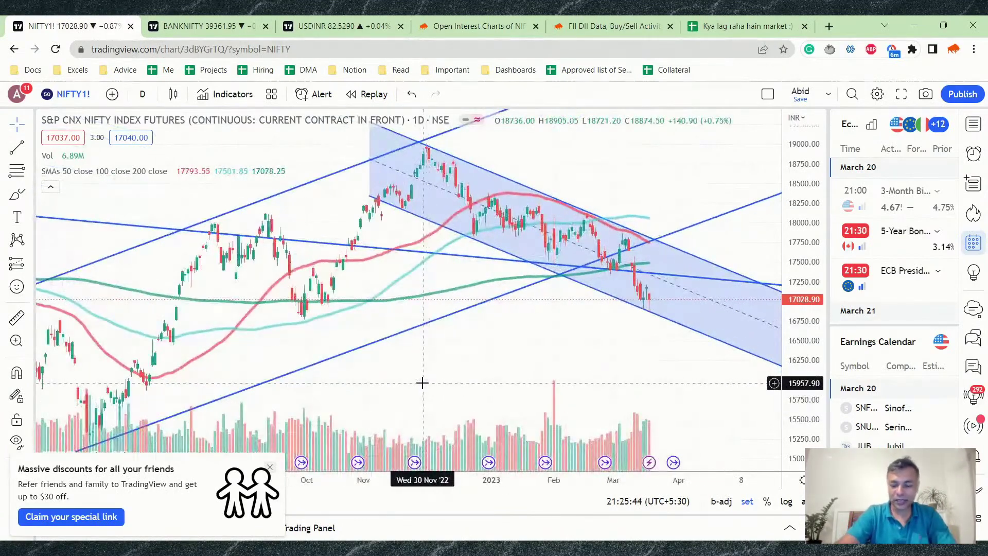
scroll(422, 382, down, 5)
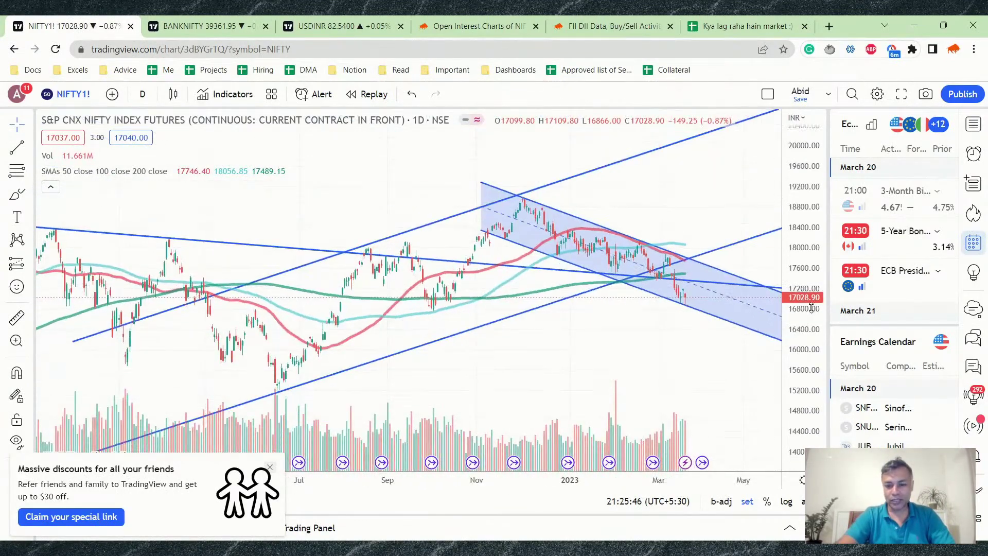
scroll(709, 291, up, 4)
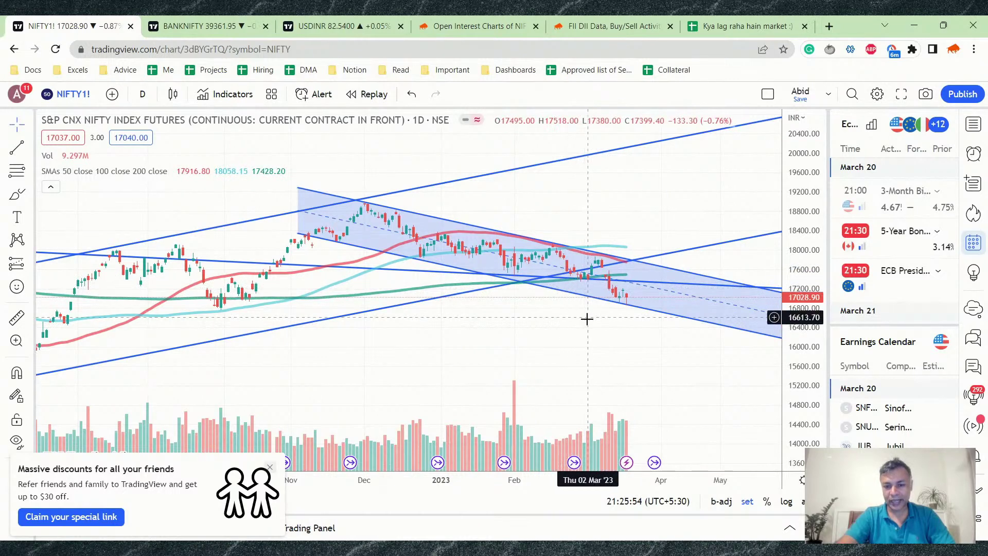
scroll(607, 316, down, 3)
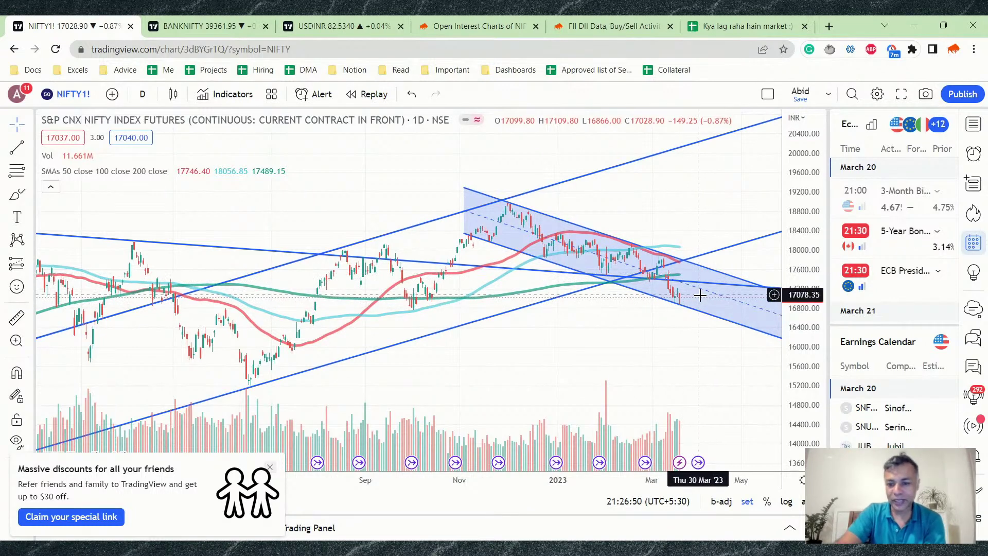
click(685, 309)
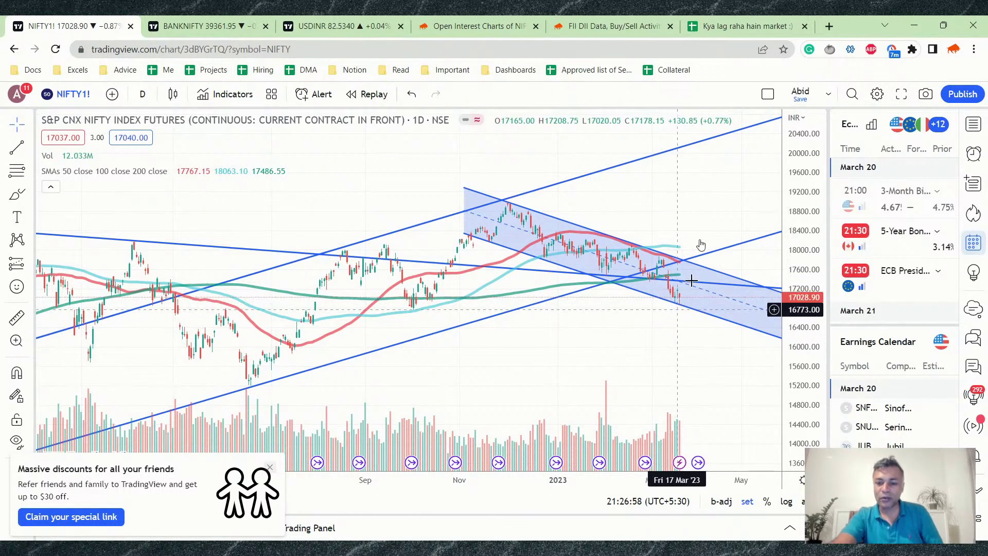
scroll(689, 275, down, 2)
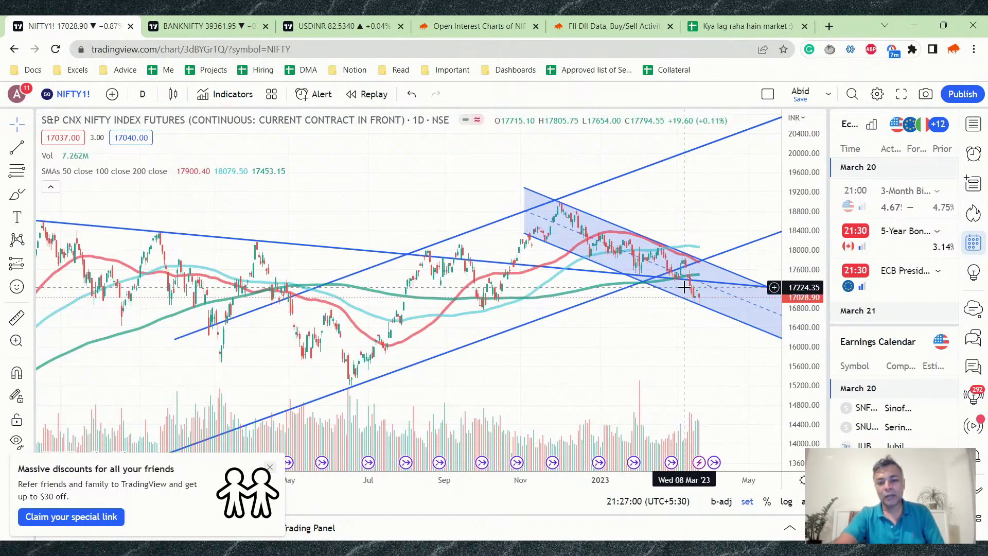
scroll(684, 287, up, 2)
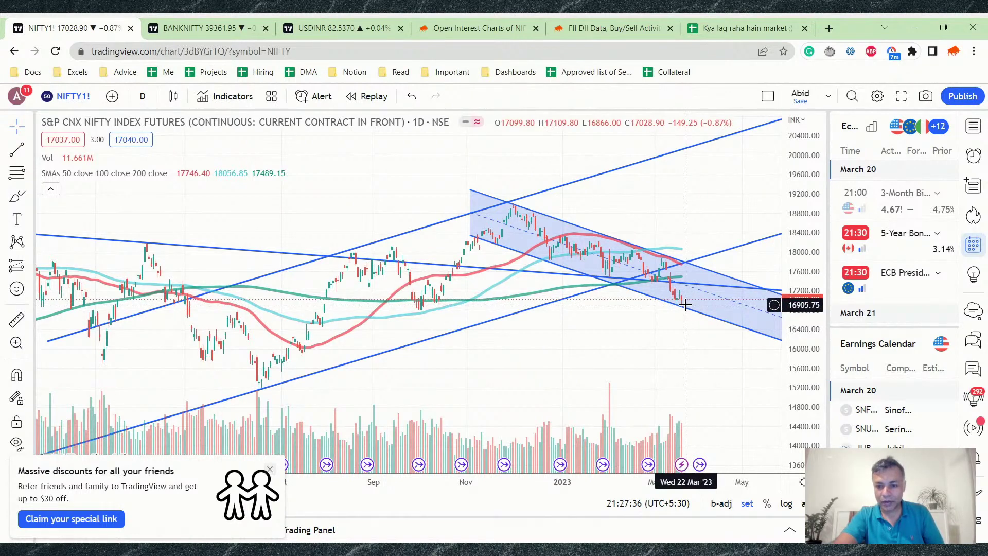
click(689, 269)
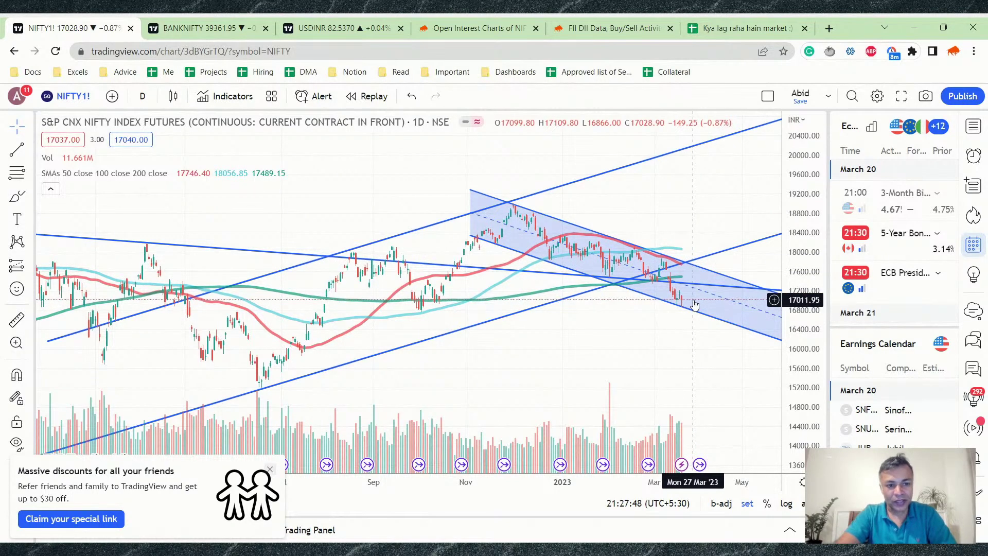
scroll(687, 304, up, 2)
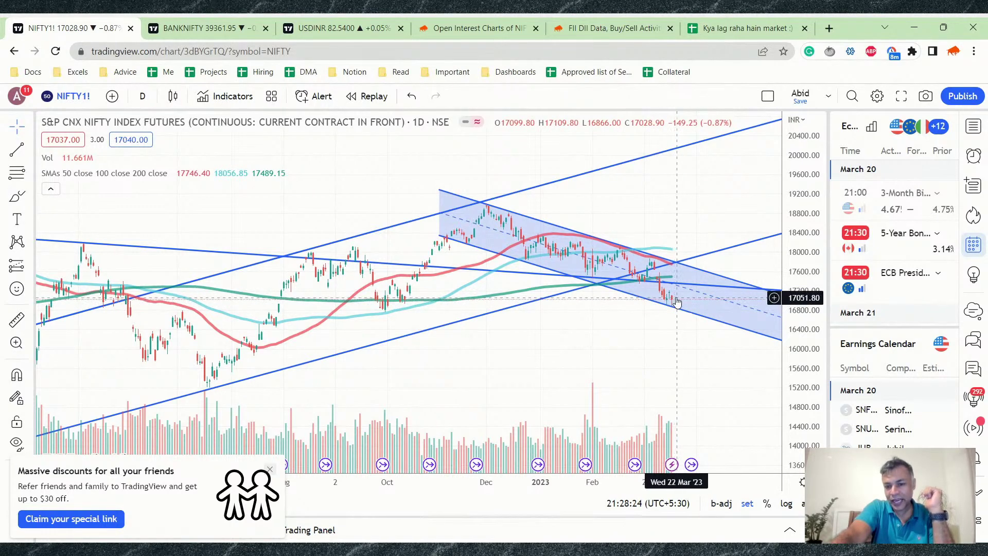
Examine the latest NIFTY daily candles up close and within the whole descending channel since November, including where its lower edge projects ahead
scroll(687, 271, up, 5)
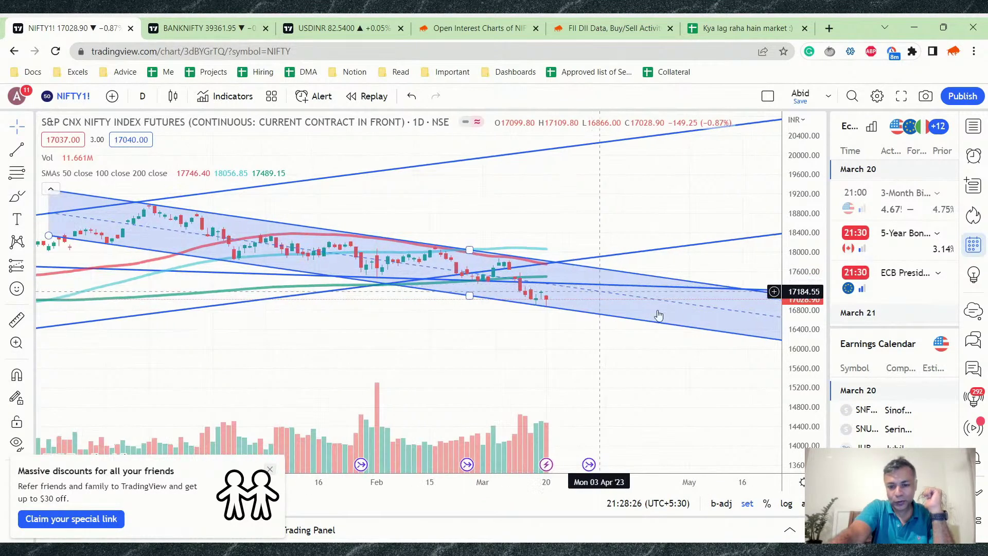
scroll(824, 330, up, 2)
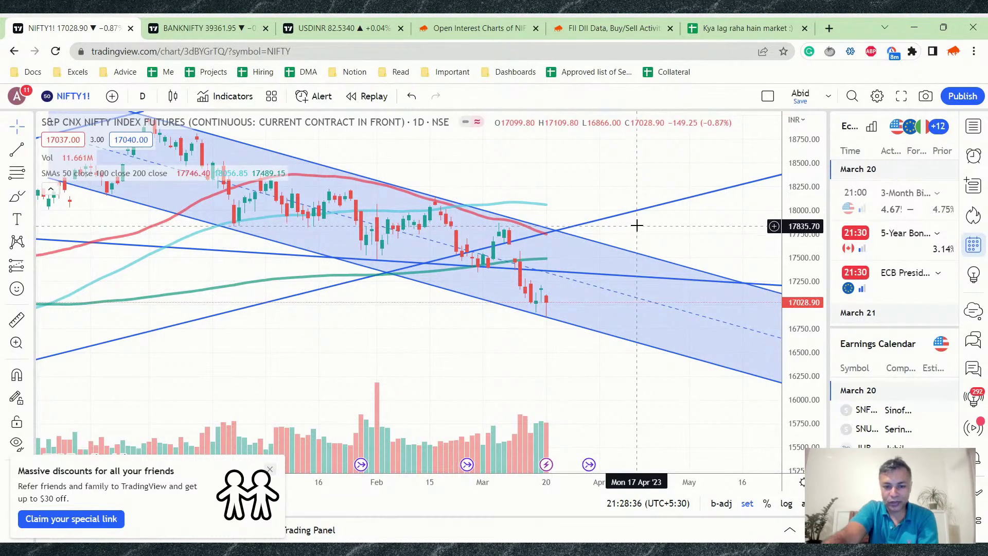
scroll(609, 237, down, 1)
scroll(609, 237, down, 2)
drag(807, 238, 808, 244)
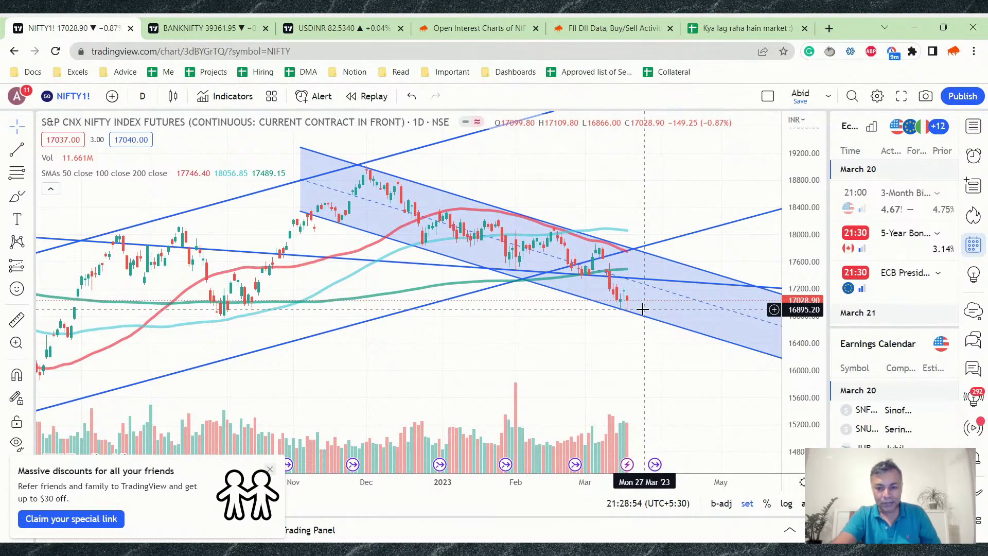
scroll(618, 317, up, 3)
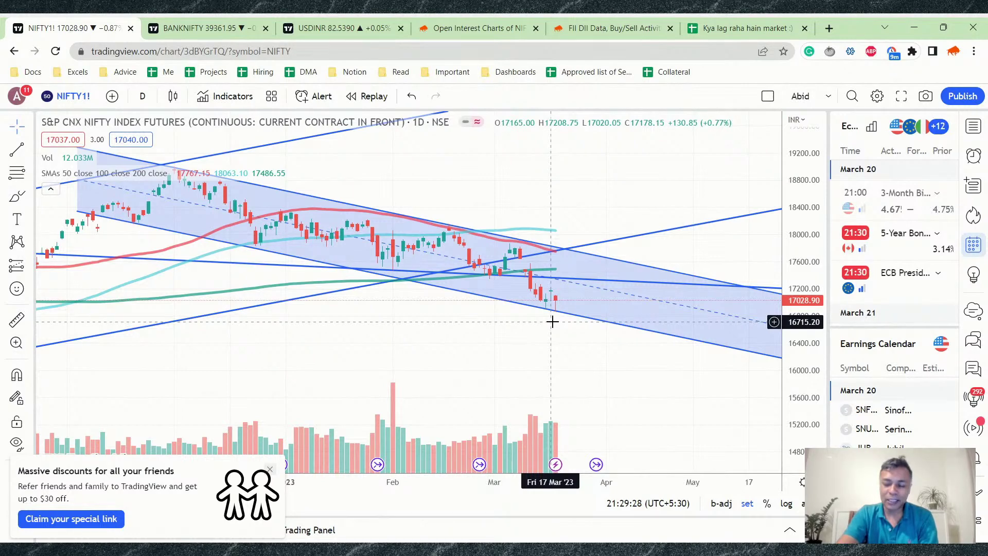
scroll(569, 317, down, 2)
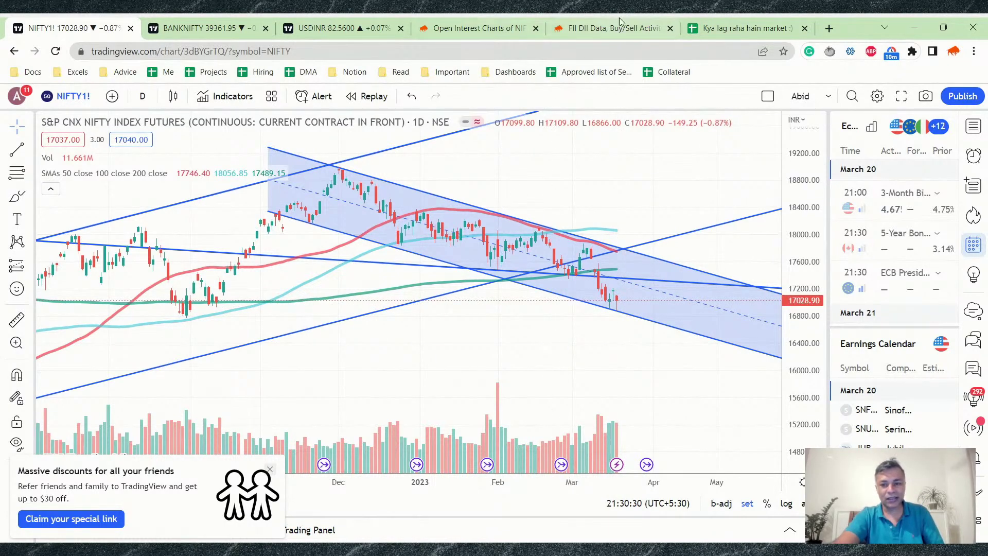
In Google Sheets, add a third line to the 21-Mar Trades note: "Trading with spreads for breakdown/ bounce is a better approach"
click(718, 24)
scroll(468, 301, down, 2)
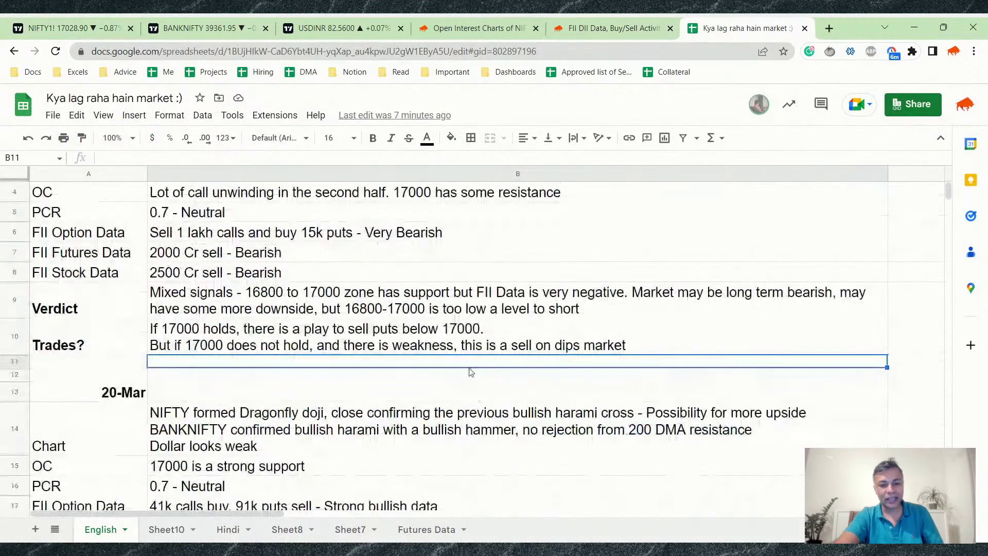
click(473, 346)
key(Return)
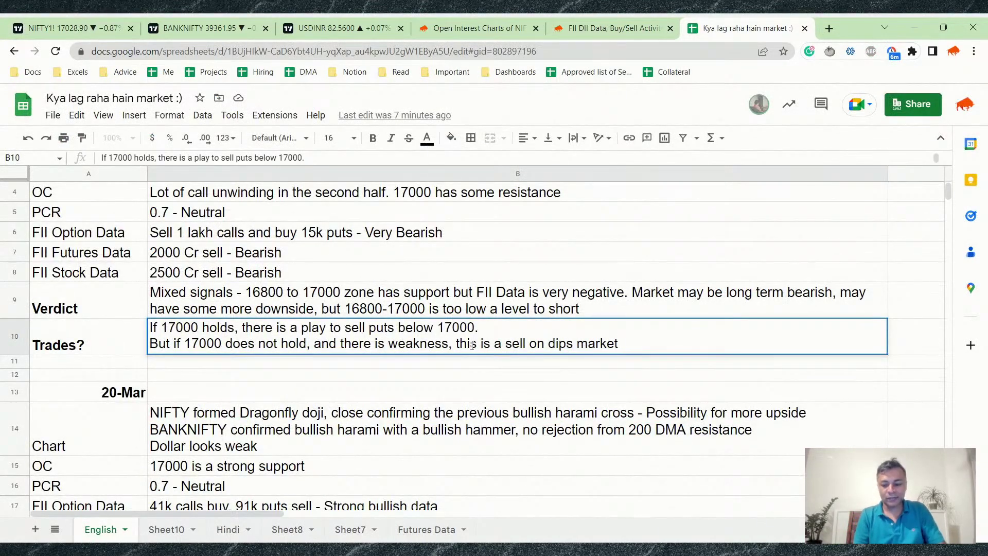
key(alt+Return)
text(Trading with spreads)
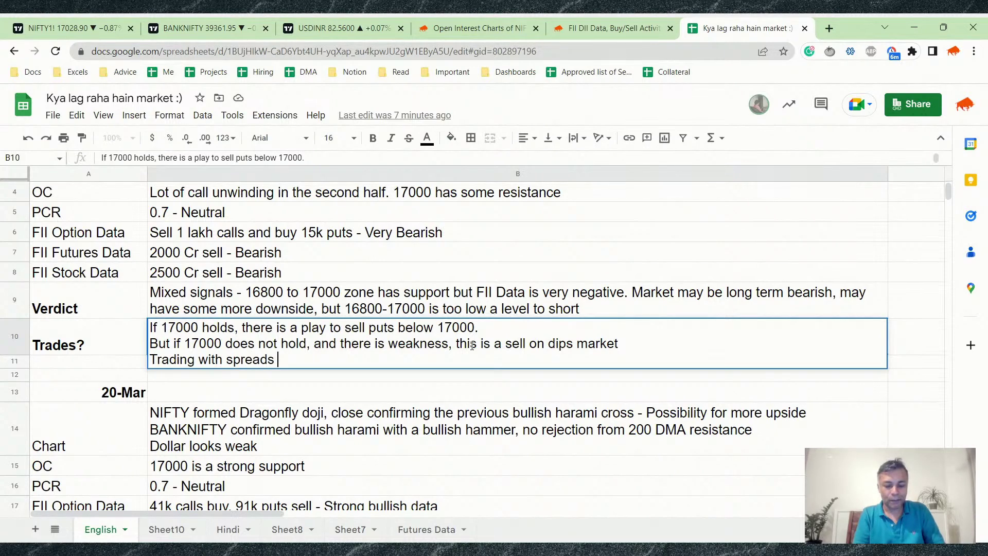
text( for break)
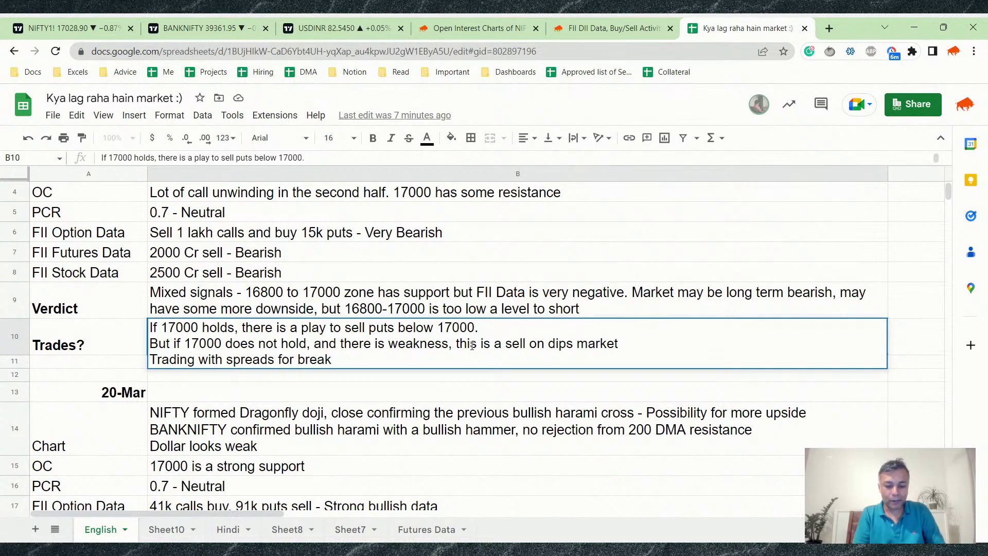
text(down/ b)
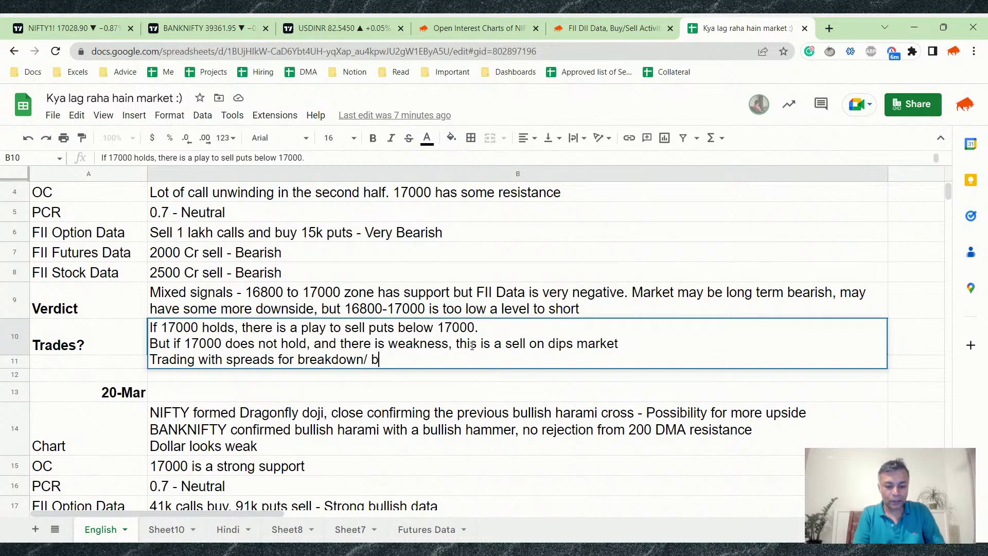
text(ounce is a be)
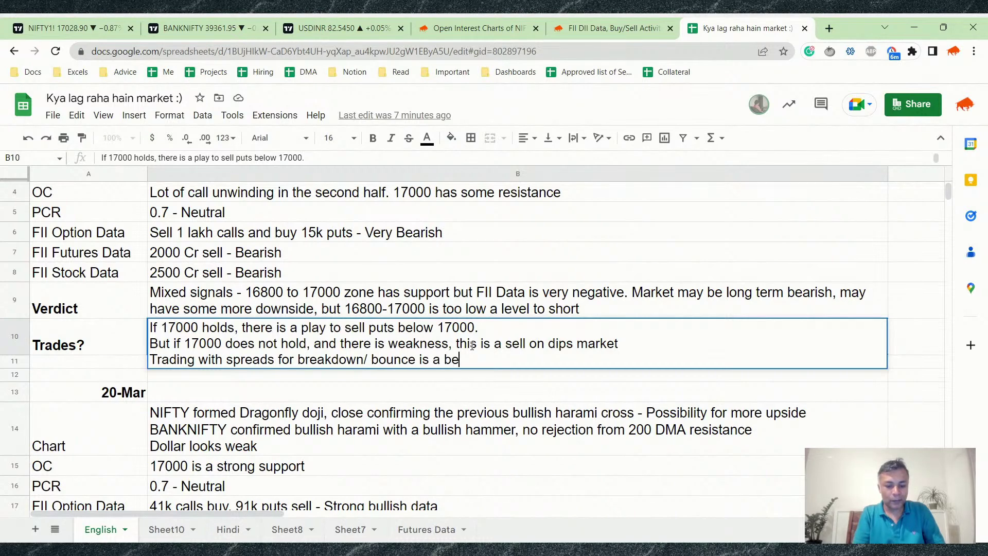
text(tter approach)
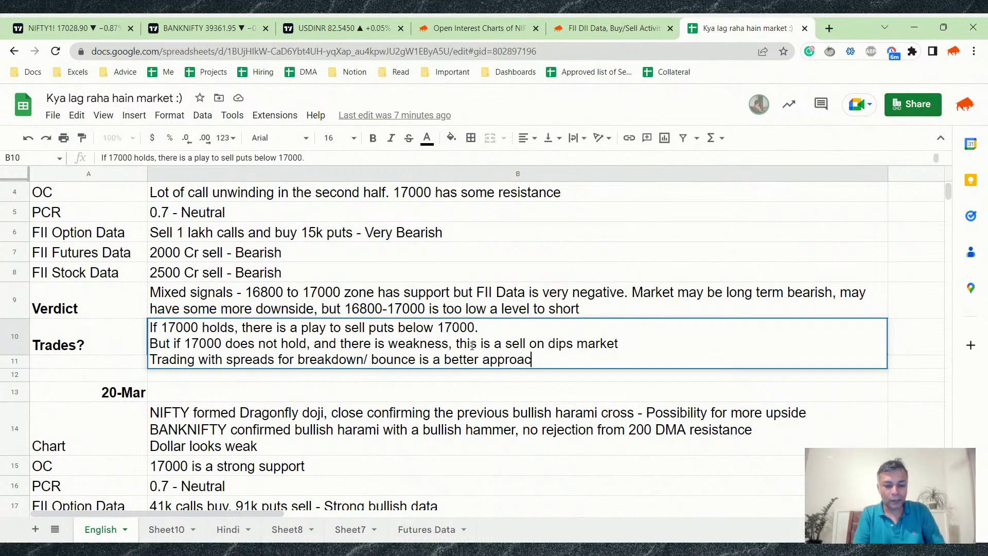
key(Return)
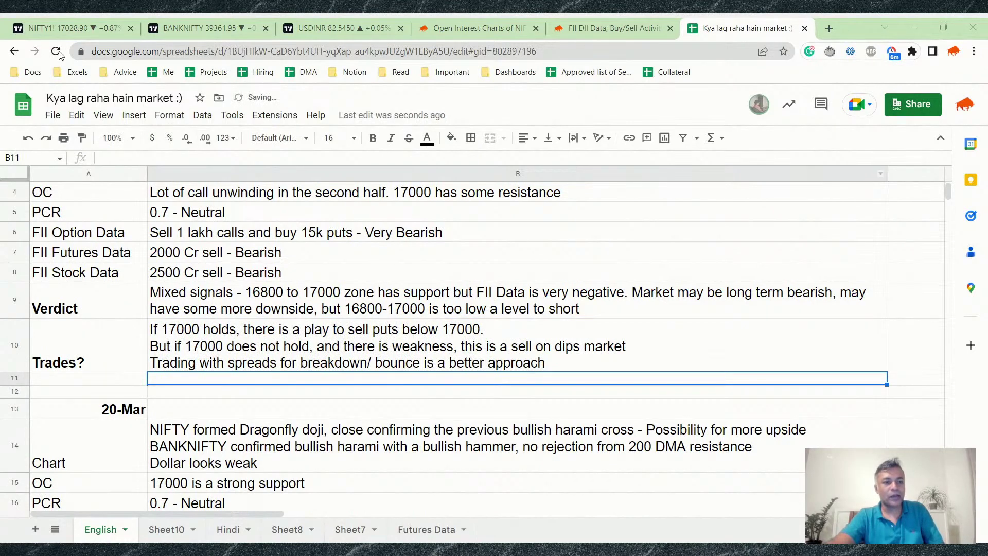
Return to TradingView's NIFTY futures daily chart and examine the long-term price history against the rising trendlines and descending channel
click(53, 22)
scroll(536, 296, down, 3)
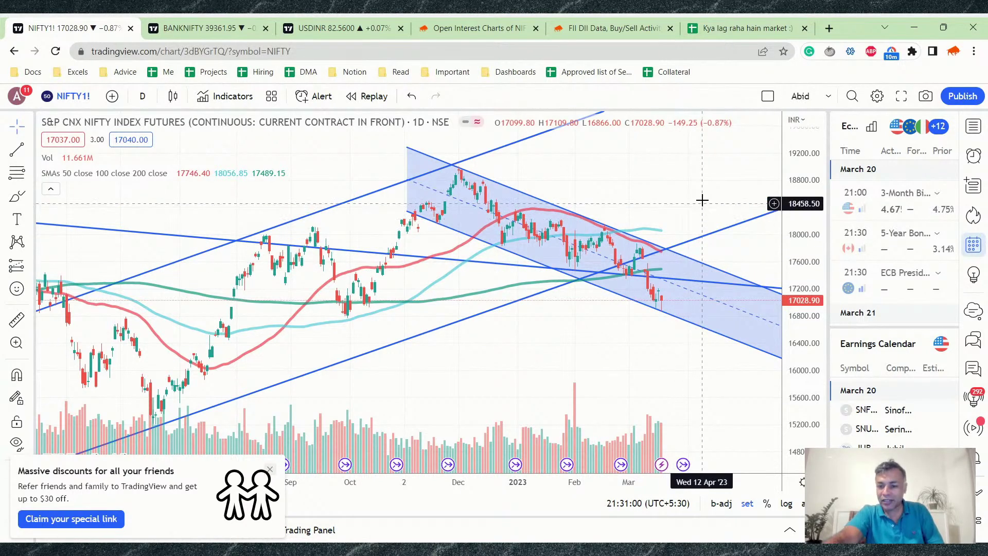
scroll(697, 221, down, 3)
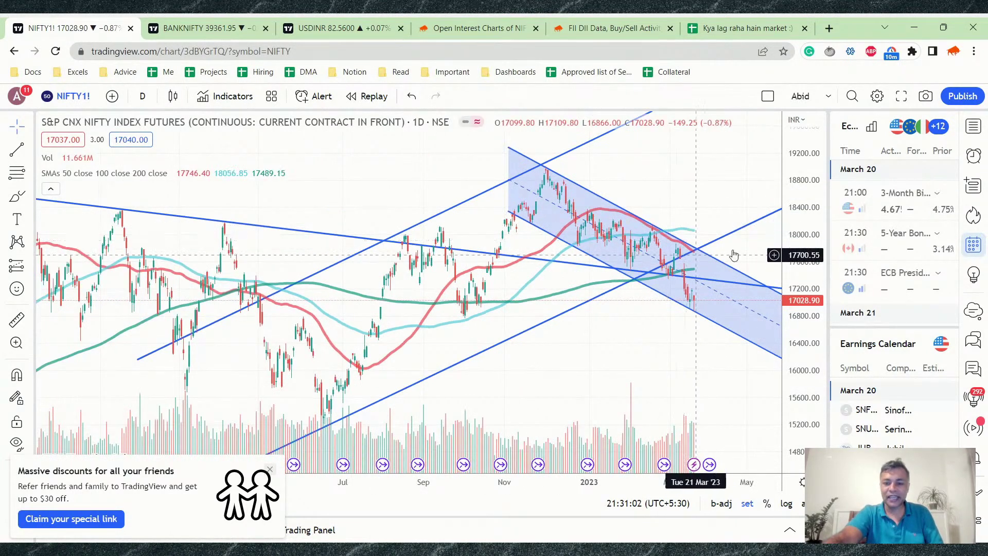
scroll(805, 251, down, 3)
scroll(710, 315, down, 2)
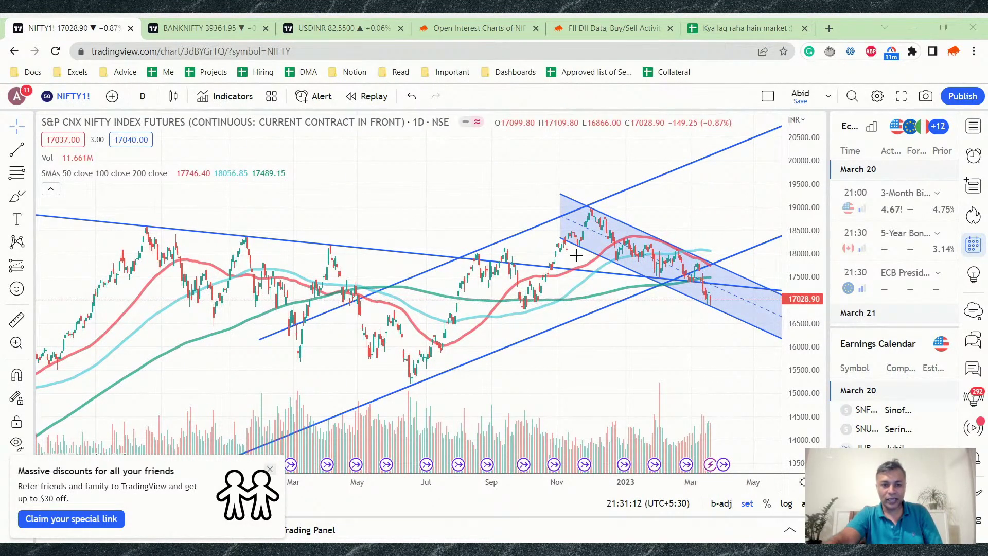
Show the USDINR chart to examine the dollar's recent 1-hour price action
click(320, 29)
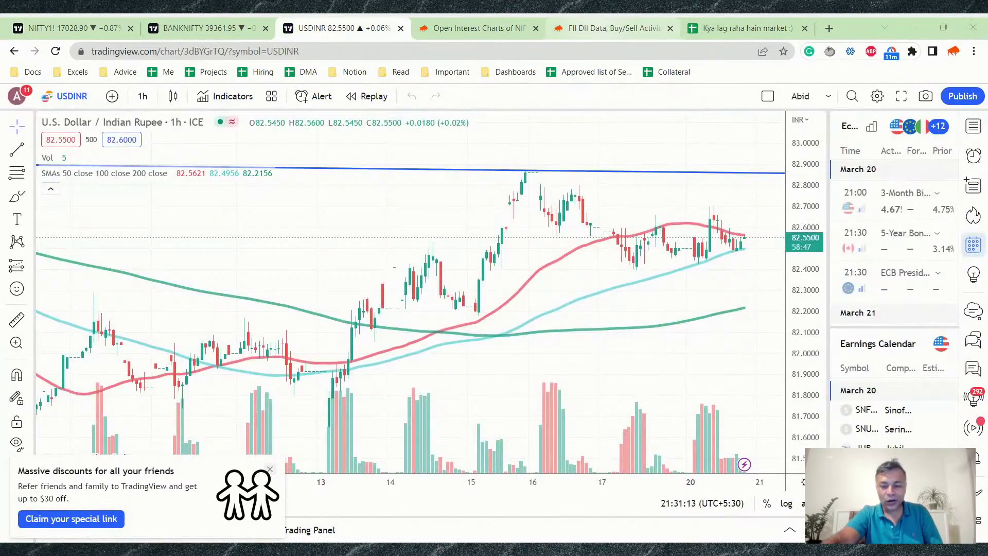